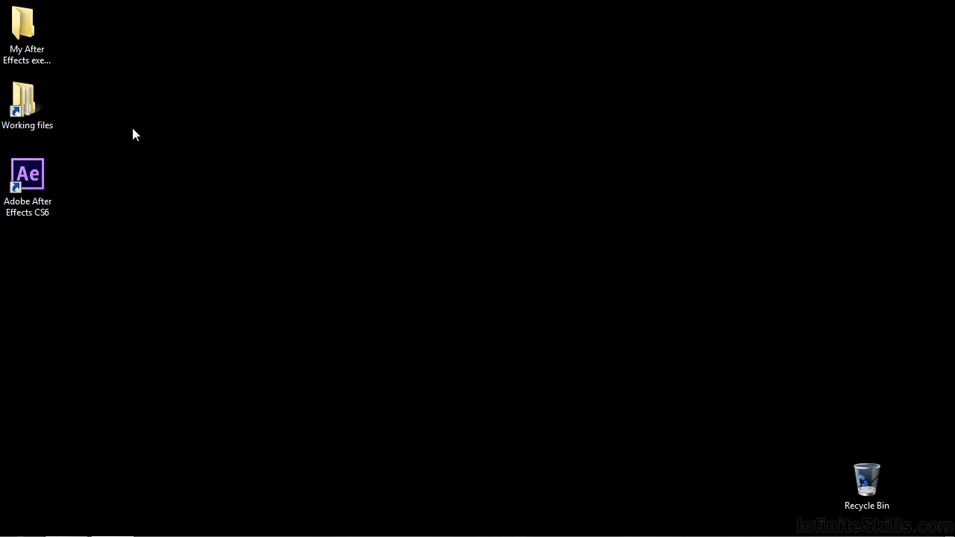
- Open 1204-overlap-starch.aep from Working Files > After Effects projects
double_click(50, 116)
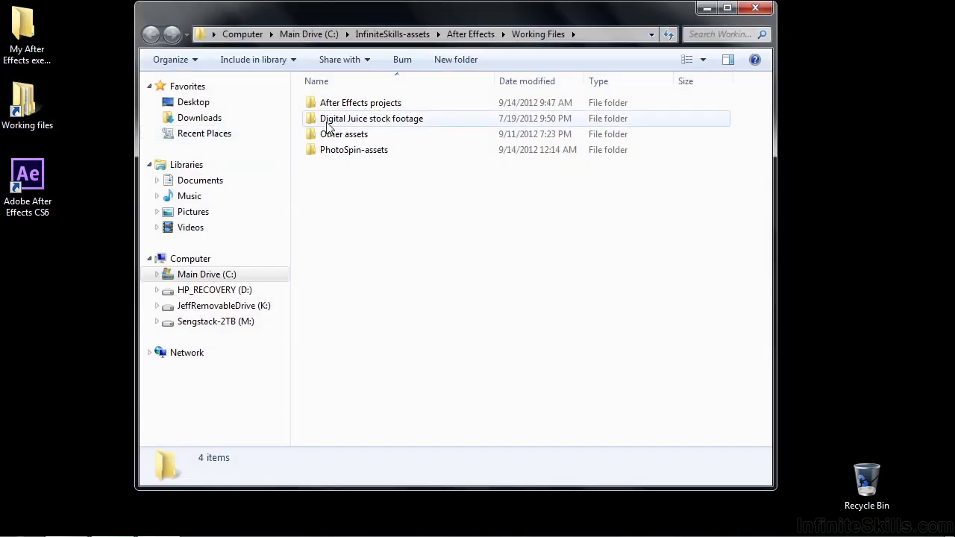
double_click(341, 103)
scroll(361, 448, "down", 4)
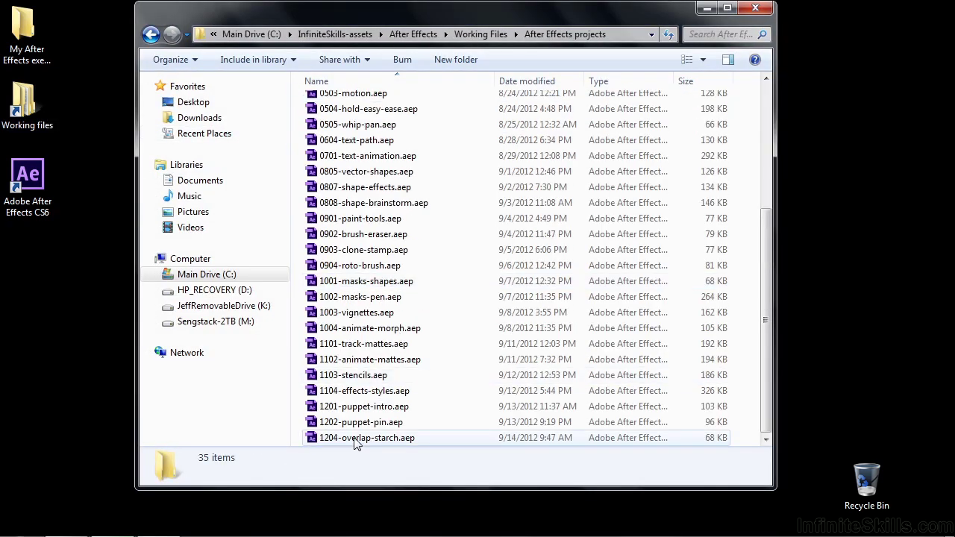
double_click(358, 440)
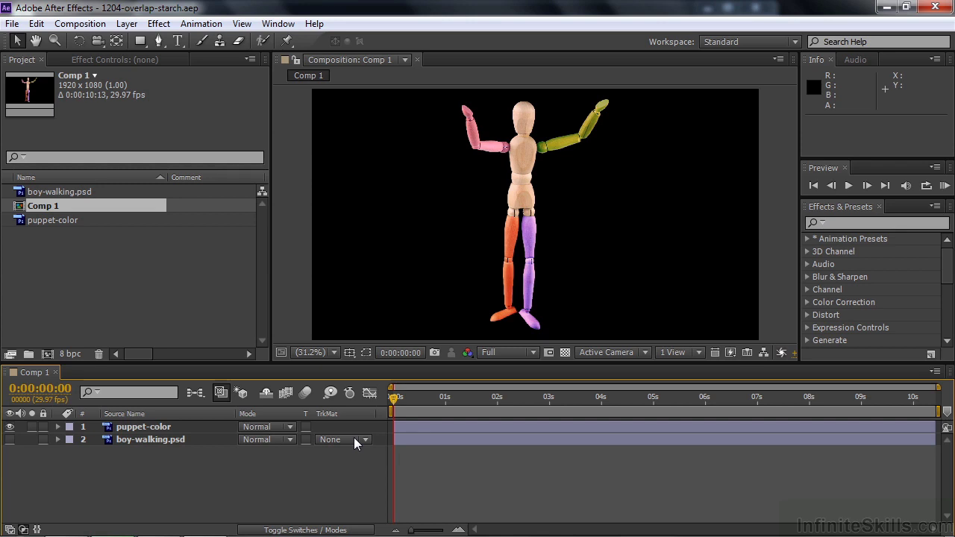
- Place puppet pins on the mannequin's orange and purple feet and both hips
left_click_drag(288, 40, 334, 45)
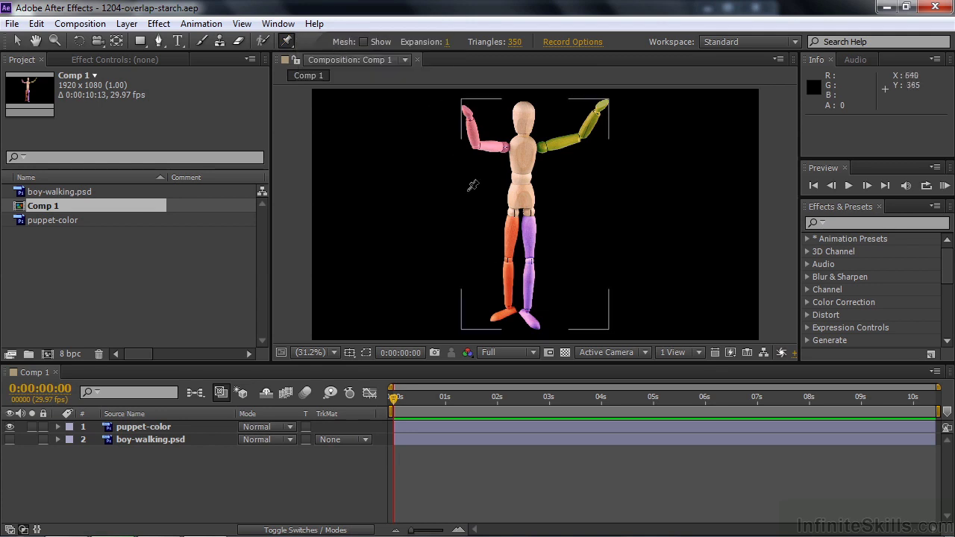
left_click(510, 307)
left_click(525, 311)
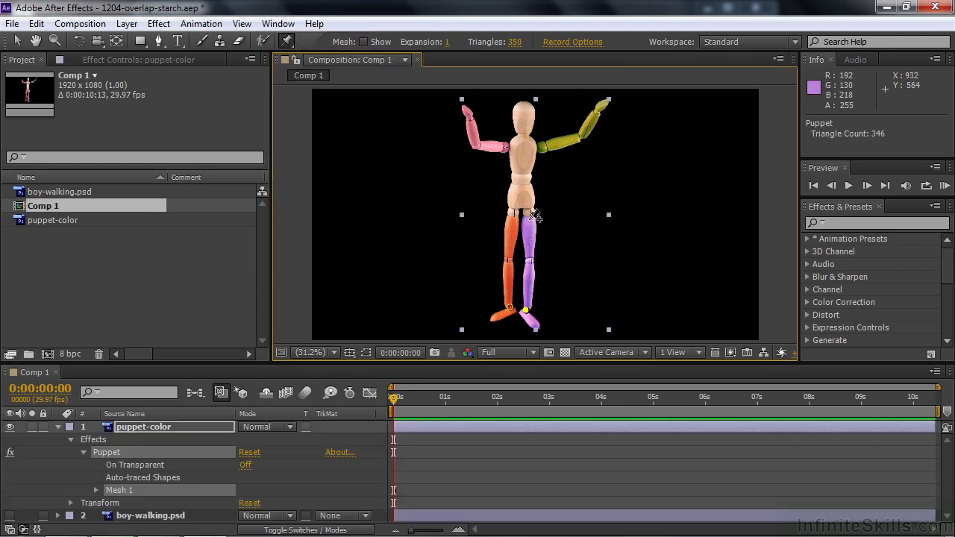
left_click(528, 213)
left_click(511, 214)
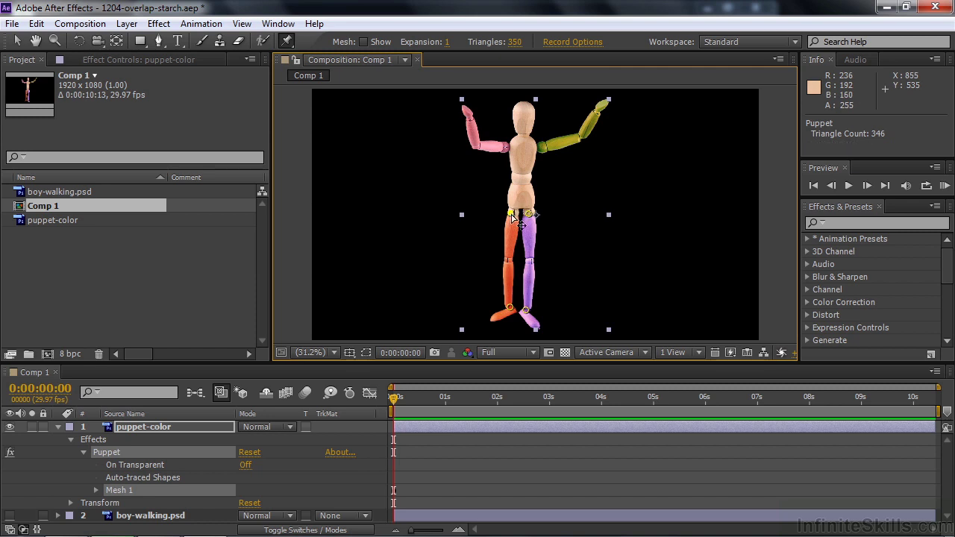
- Drag the purple foot pin to test bending the leg
mouse_move(527, 311)
left_mouse_down()
mouse_move(550, 310)
mouse_move(486, 306)
mouse_move(533, 310)
left_mouse_up()
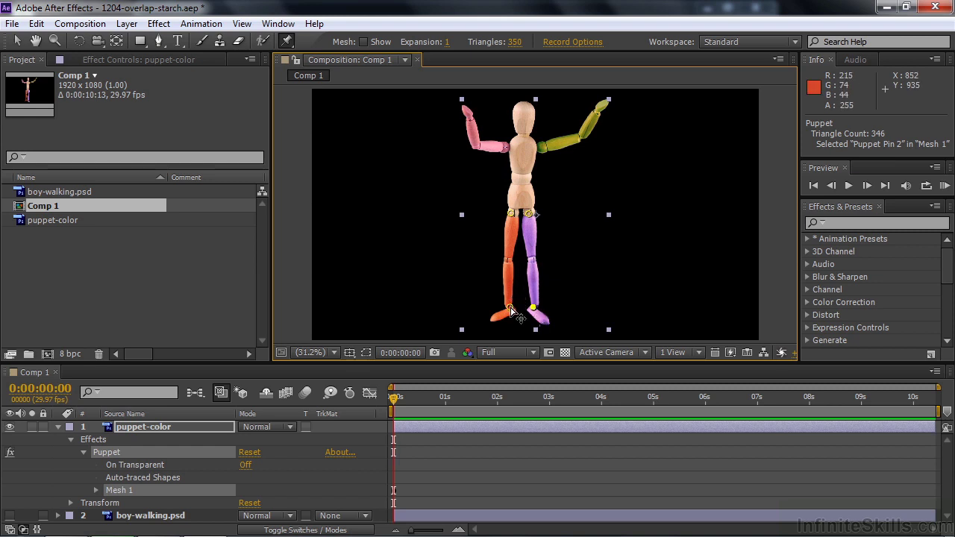
left_click_drag(513, 312, 544, 316)
key("ctrl+z")
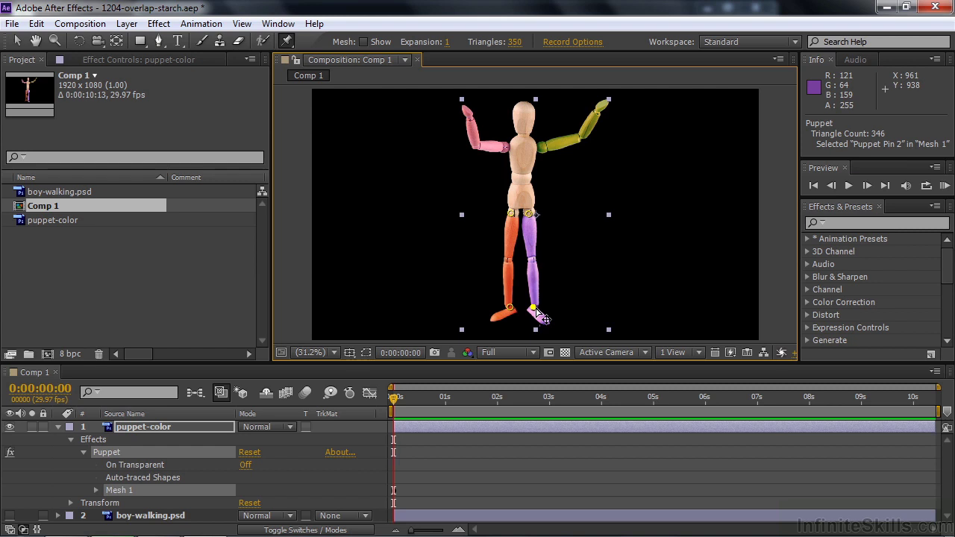
mouse_move(534, 308)
left_mouse_down()
mouse_move(495, 307)
mouse_move(537, 307)
left_mouse_up()
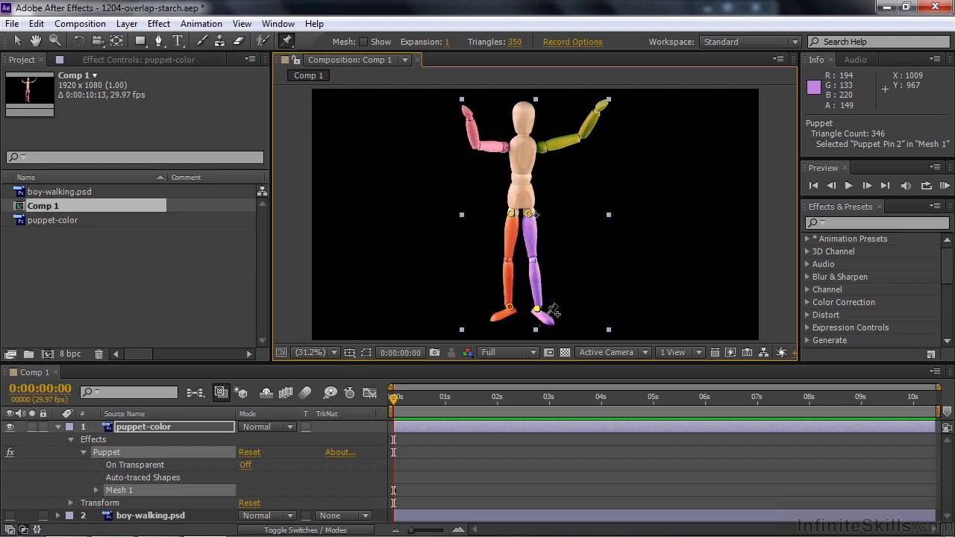
- Place an overlap point on the purple leg with In Front 59% and Extent 241
left_click(290, 43)
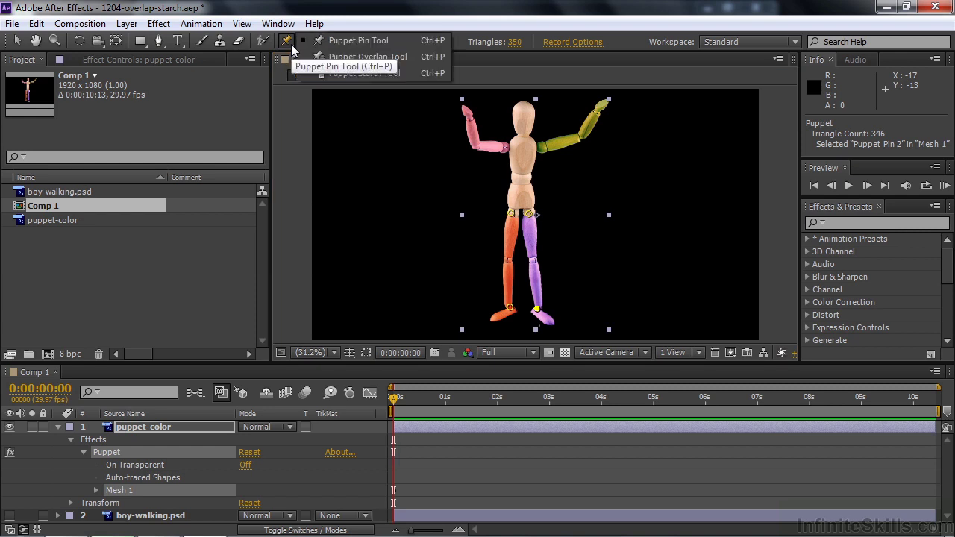
left_click(331, 56)
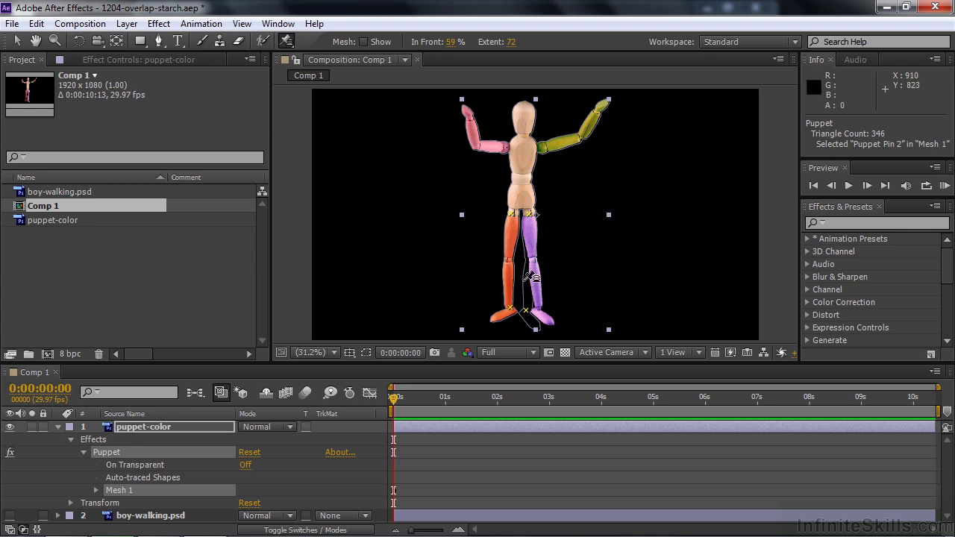
left_click(530, 276)
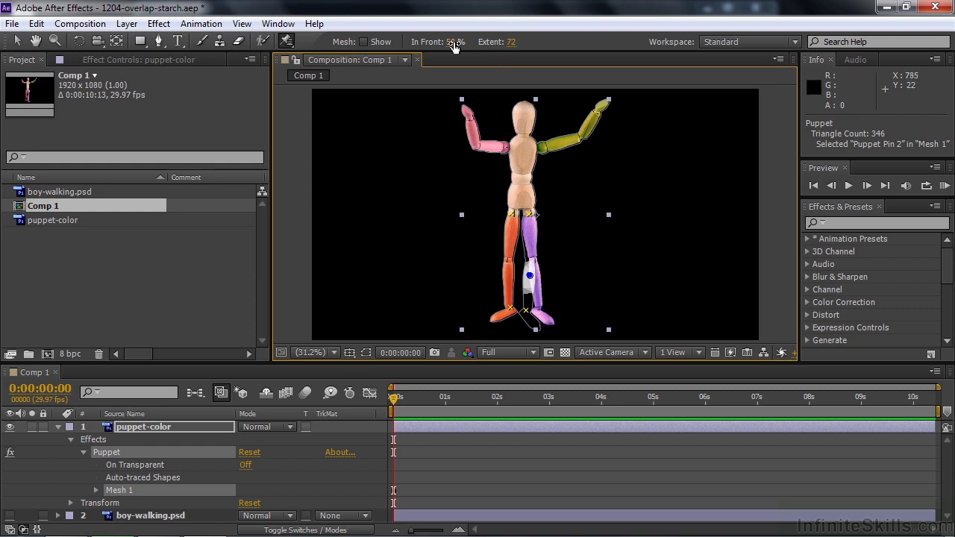
left_click_drag(454, 47, 527, 49)
left_click_drag(512, 43, 653, 54)
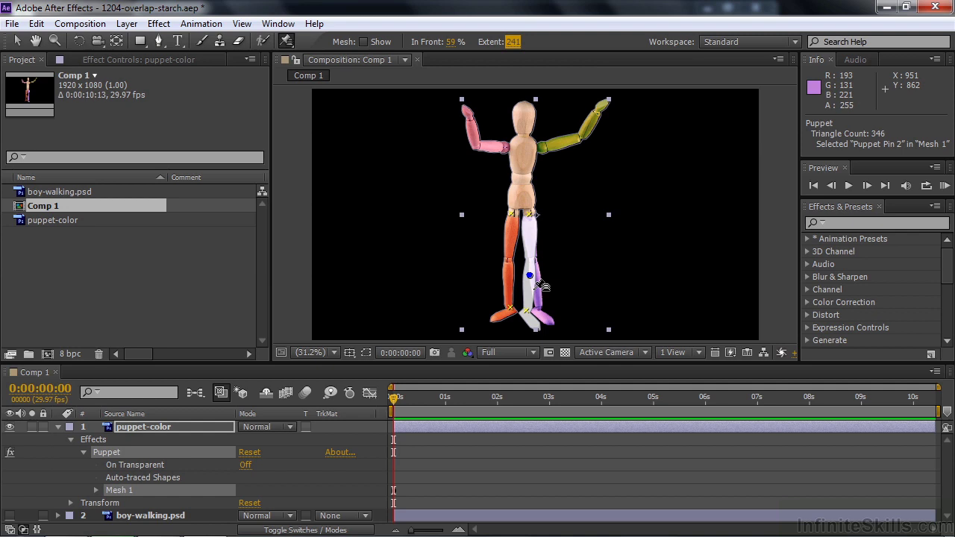
- Expand Mesh 1's Overlap 1 to review Position 254.4, 658.1, In Front 59%, Extent 241
left_click(95, 492)
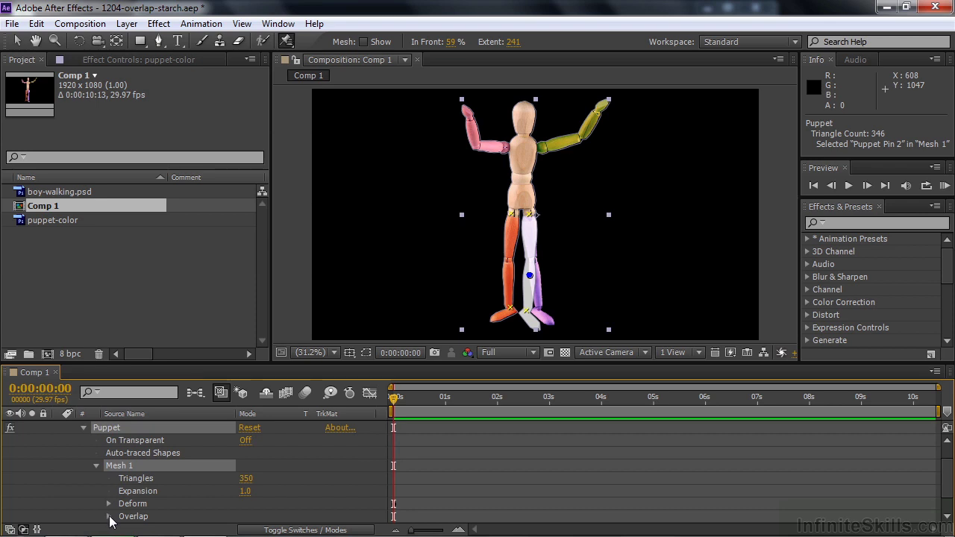
left_click(109, 516)
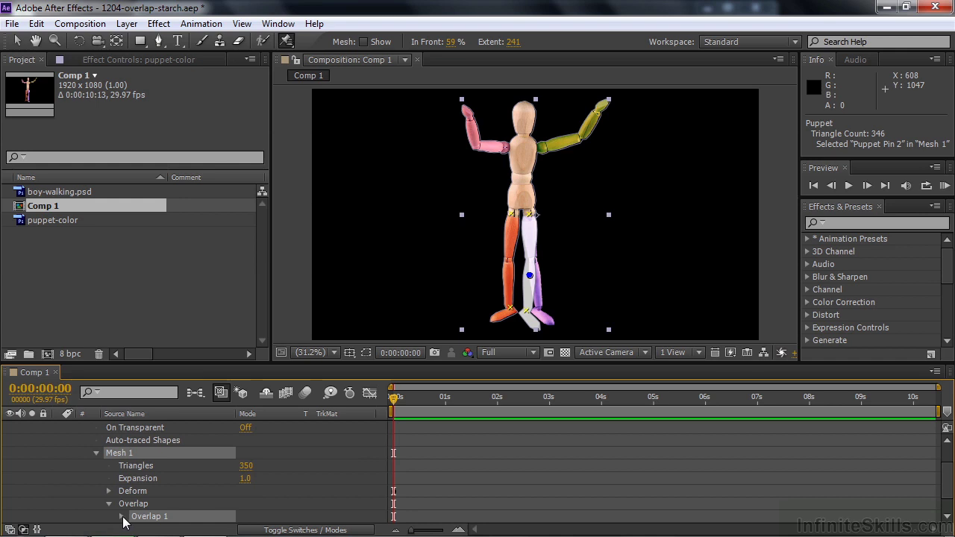
left_click(122, 517)
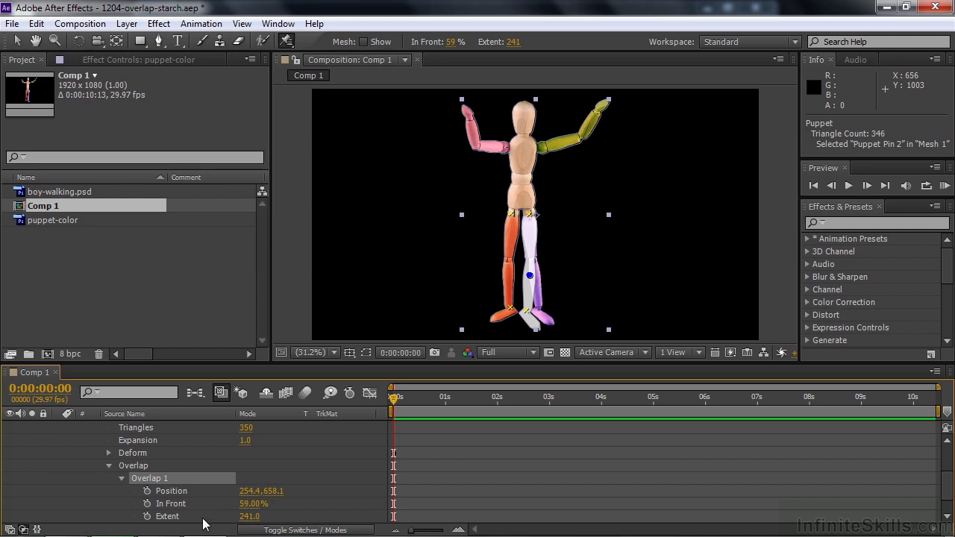
left_click(121, 478)
- Swing the purple foot with the Puppet Pin Tool to check the leg's layering
left_click(109, 480)
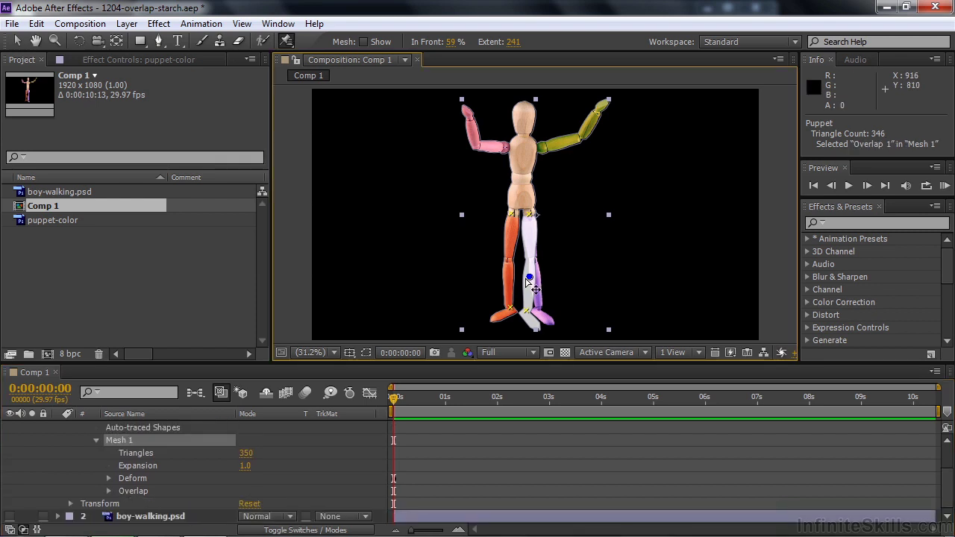
left_click_drag(287, 40, 329, 42)
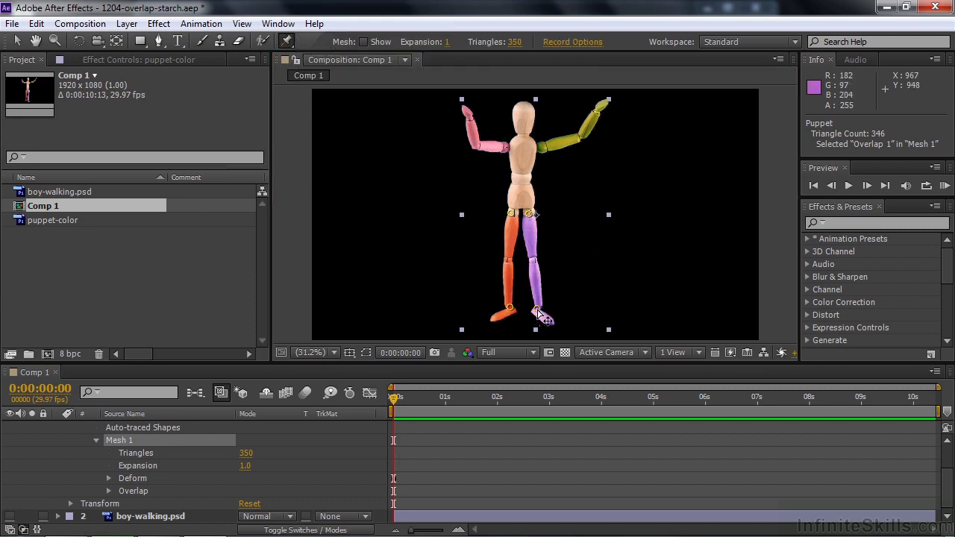
mouse_move(538, 310)
left_mouse_down()
mouse_move(501, 315)
mouse_move(541, 307)
left_mouse_up()
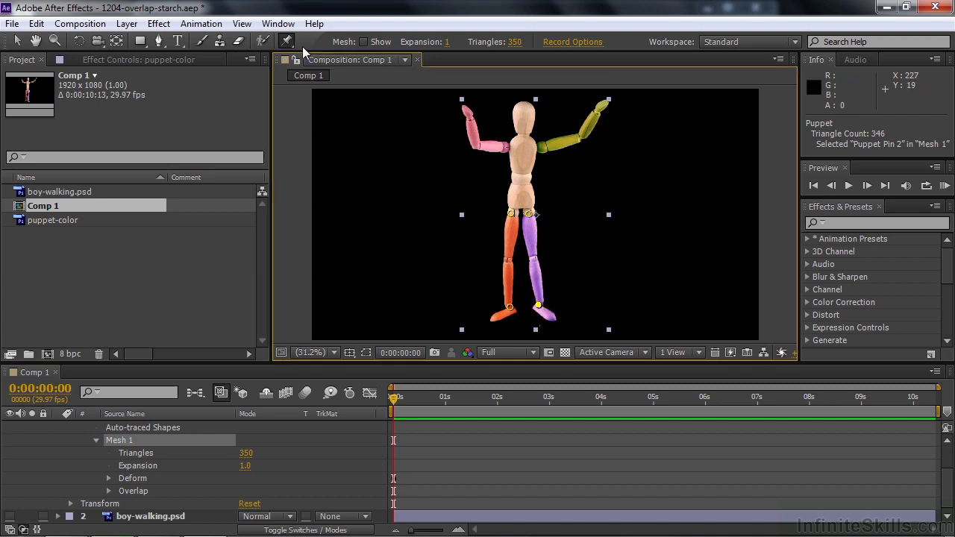
- Change the purple leg overlap's In Front value to a small negative percentage
left_click_drag(288, 42, 342, 57)
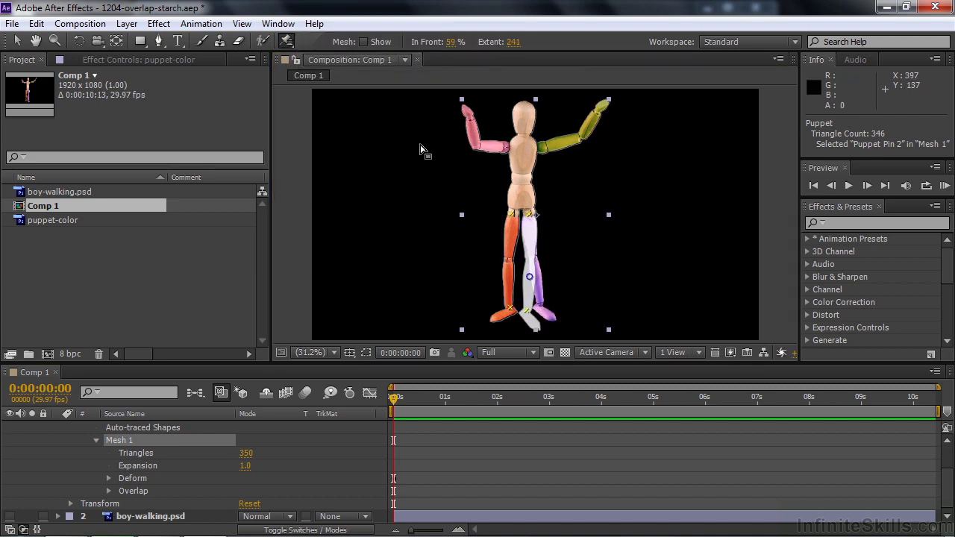
left_click(530, 278)
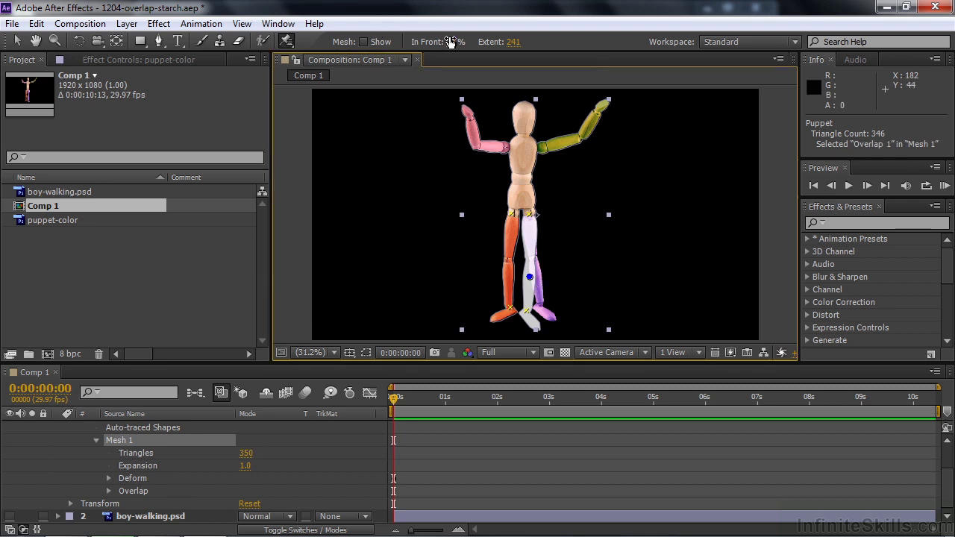
left_click_drag(449, 44, 362, 46)
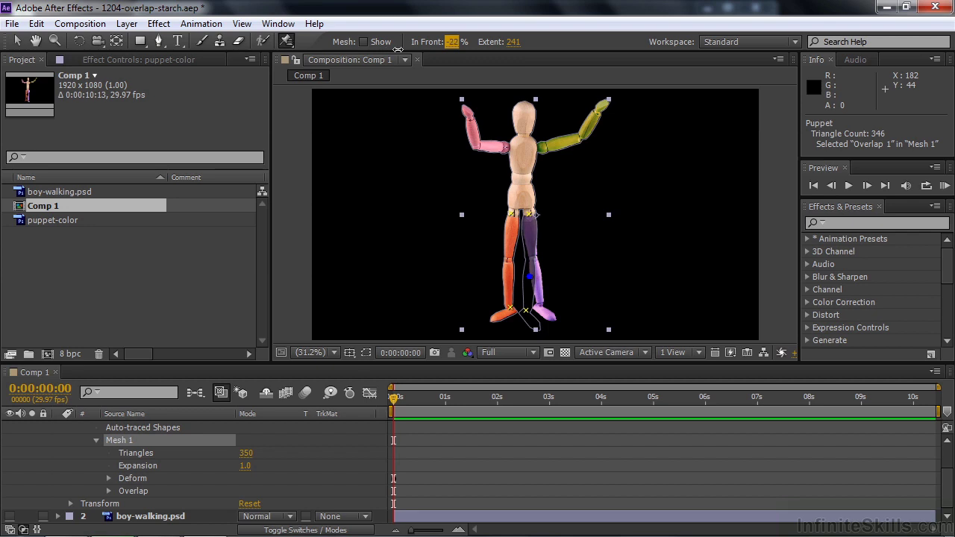
mouse_move(398, 49)
left_mouse_down()
mouse_move(474, 48)
mouse_move(404, 46)
left_mouse_up()
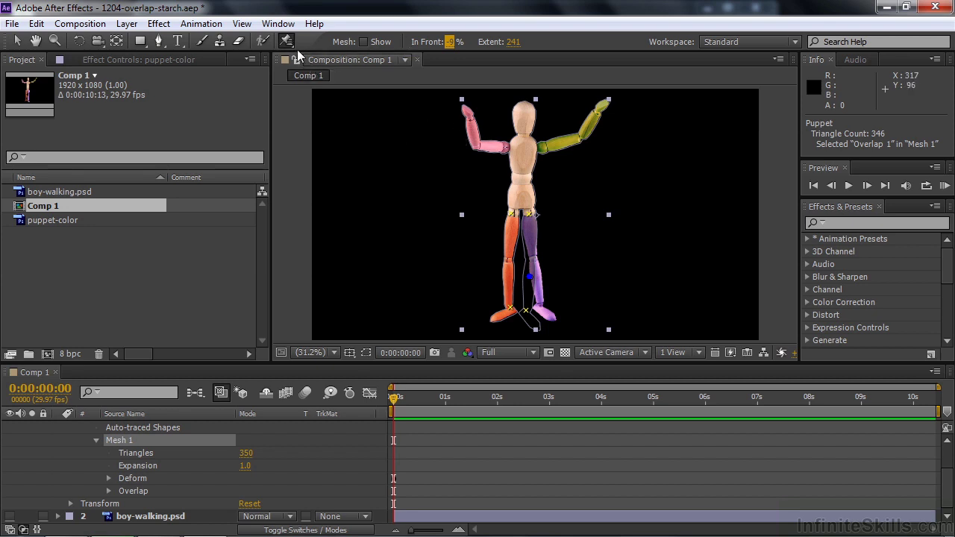
left_click_drag(293, 46, 351, 41)
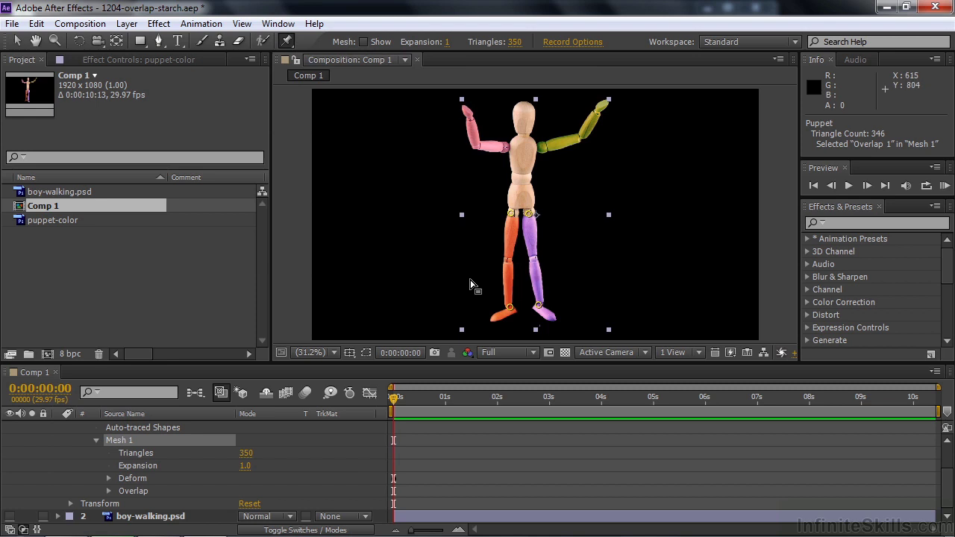
- Pin the yellow arm at its hand, elbow and shoulder
mouse_move(538, 307)
left_mouse_down()
mouse_move(499, 315)
mouse_move(490, 256)
mouse_move(521, 313)
mouse_move(467, 267)
mouse_move(532, 317)
mouse_move(531, 309)
mouse_move(469, 258)
mouse_move(533, 319)
mouse_move(537, 307)
left_mouse_up()
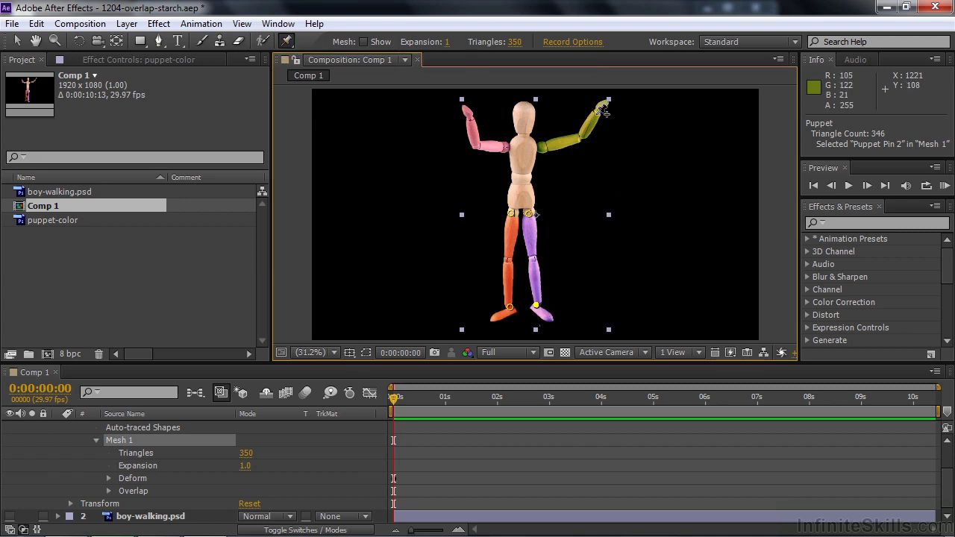
left_click(601, 112)
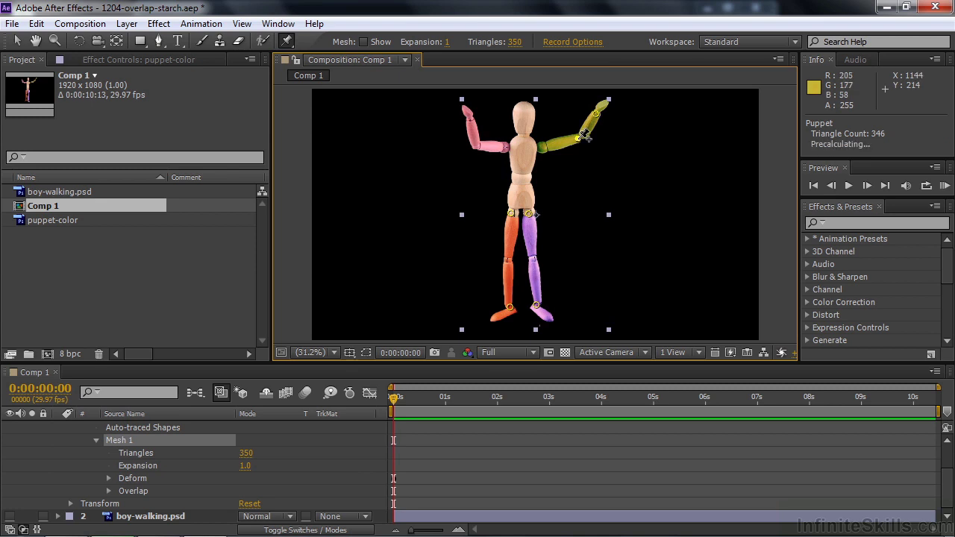
left_click(577, 139)
left_click(542, 147)
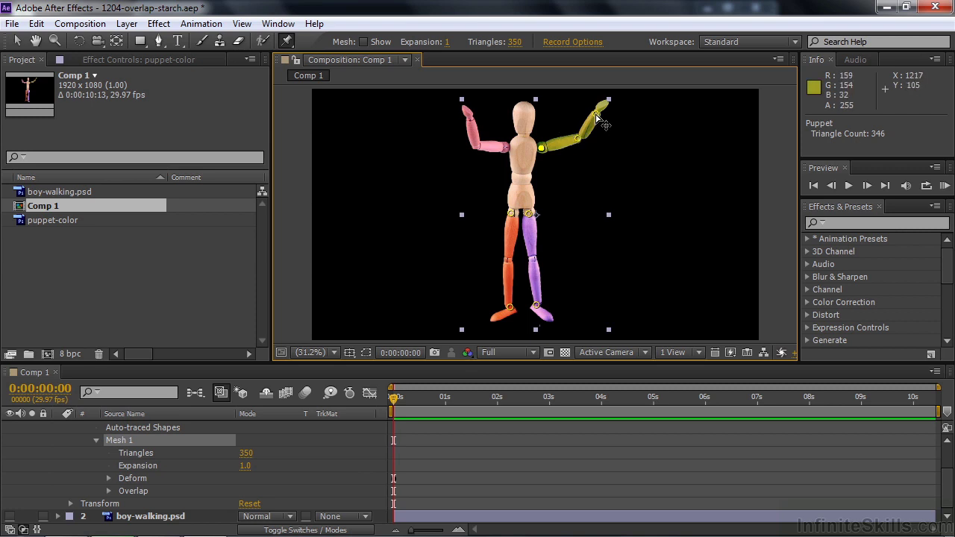
- Move the hand and elbow pins together to lower and bend the yellow arm
left_click(597, 116)
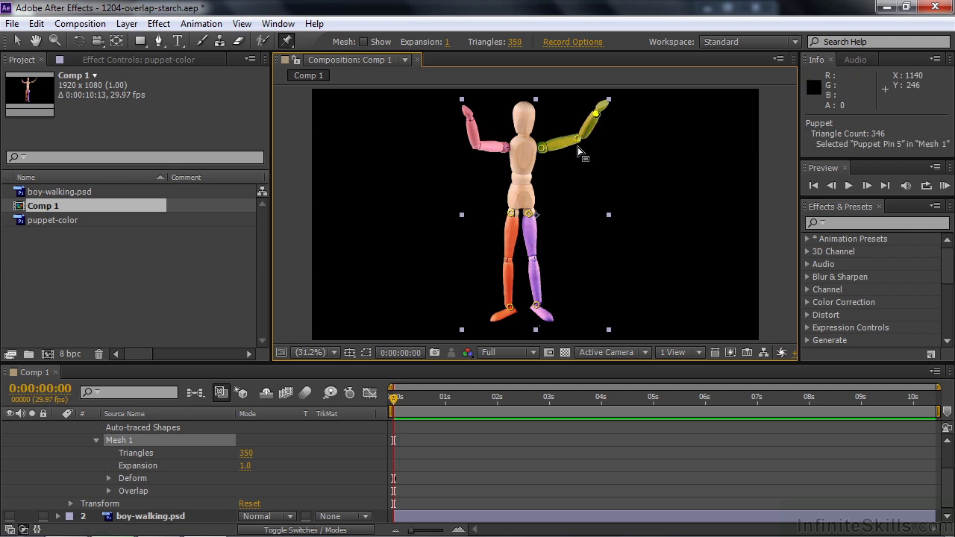
left_click(578, 139)
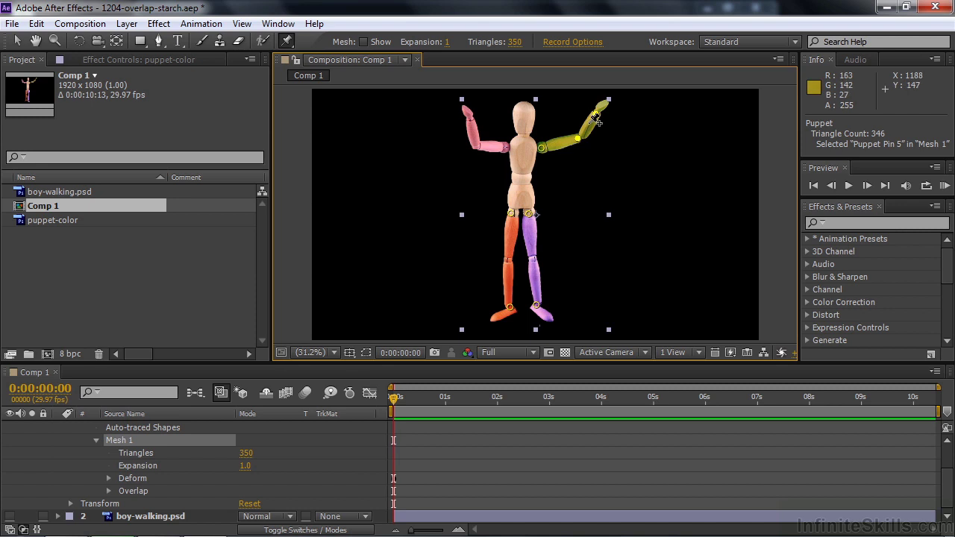
left_click_drag(599, 122, 589, 139)
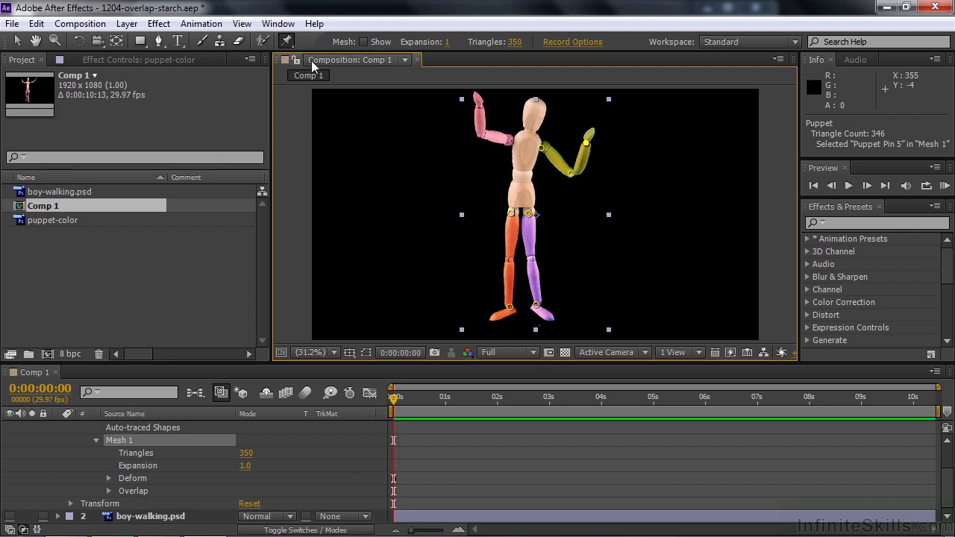
- Add overlap points along the yellow arm with In Front 12% and Extent 79
left_click(289, 41)
left_click(351, 57)
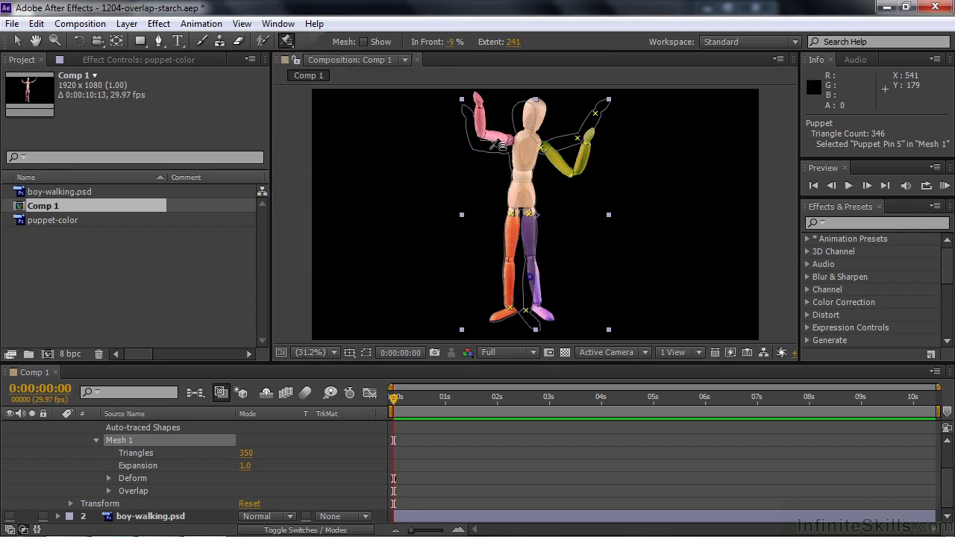
left_click(577, 139)
left_click(596, 113)
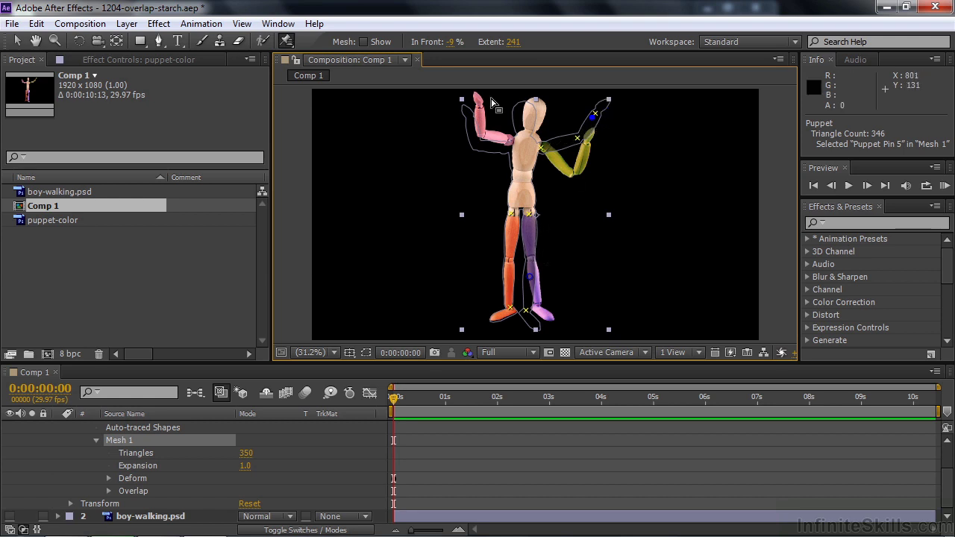
left_click(512, 43)
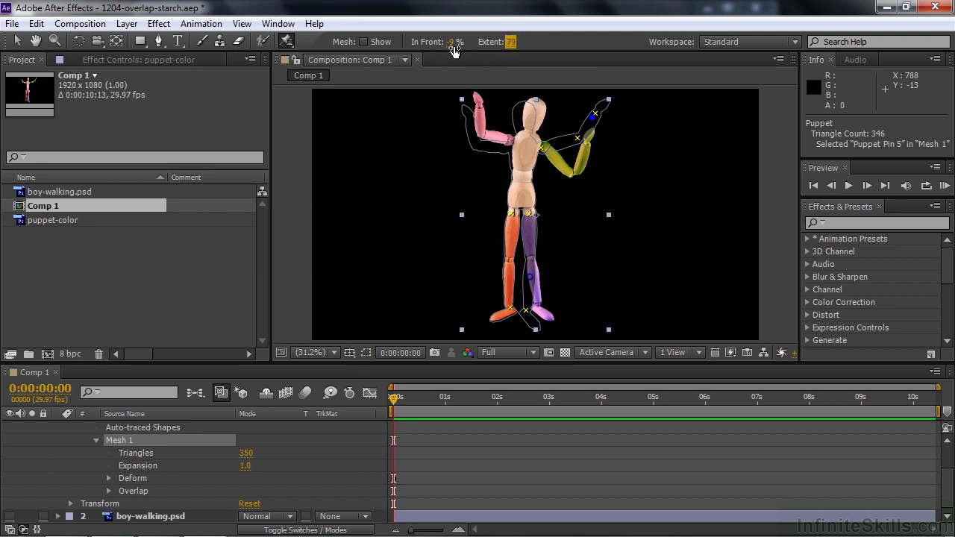
left_click_drag(453, 45, 477, 46)
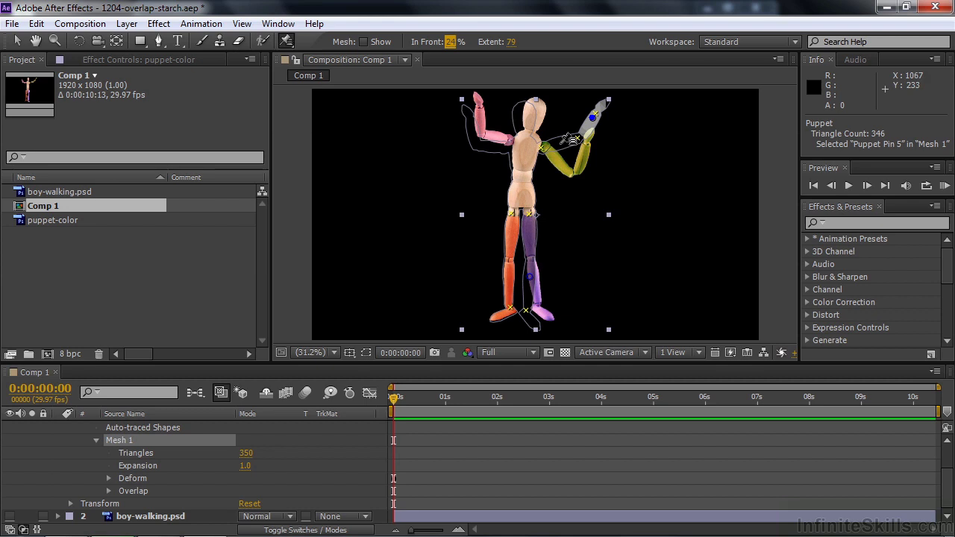
left_click(561, 143)
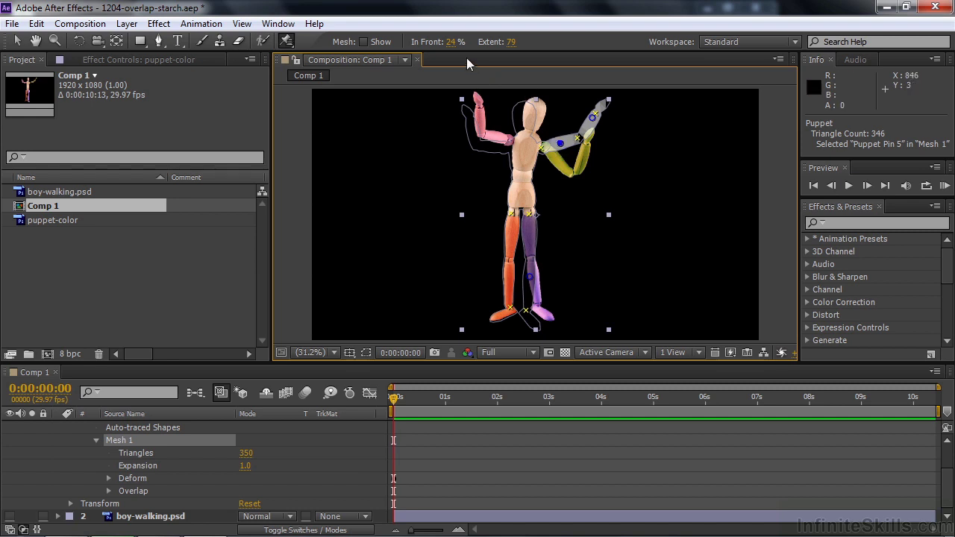
left_click(451, 43)
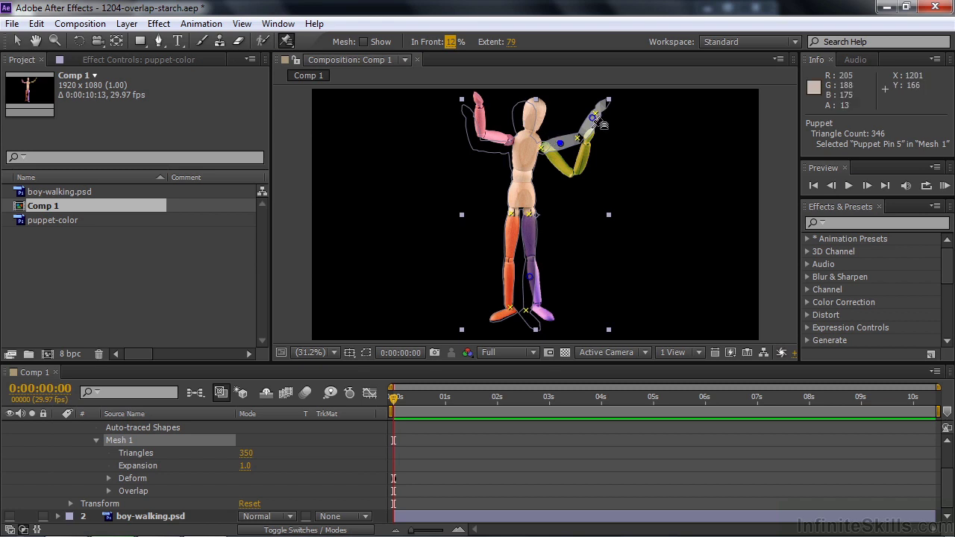
- Drag the yellow arm's pins across the torso and back up to check its layering
left_click_drag(290, 47, 332, 37)
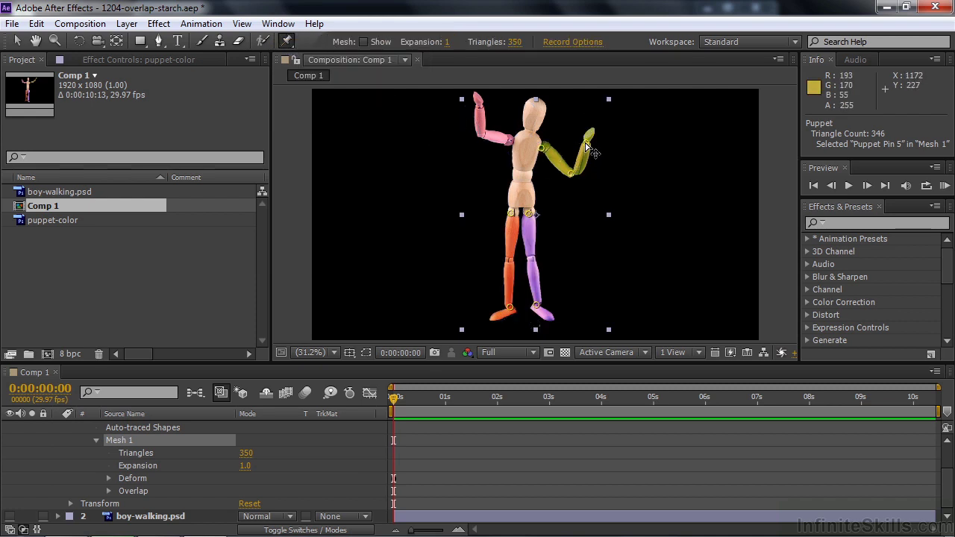
left_click_drag(587, 142, 573, 182)
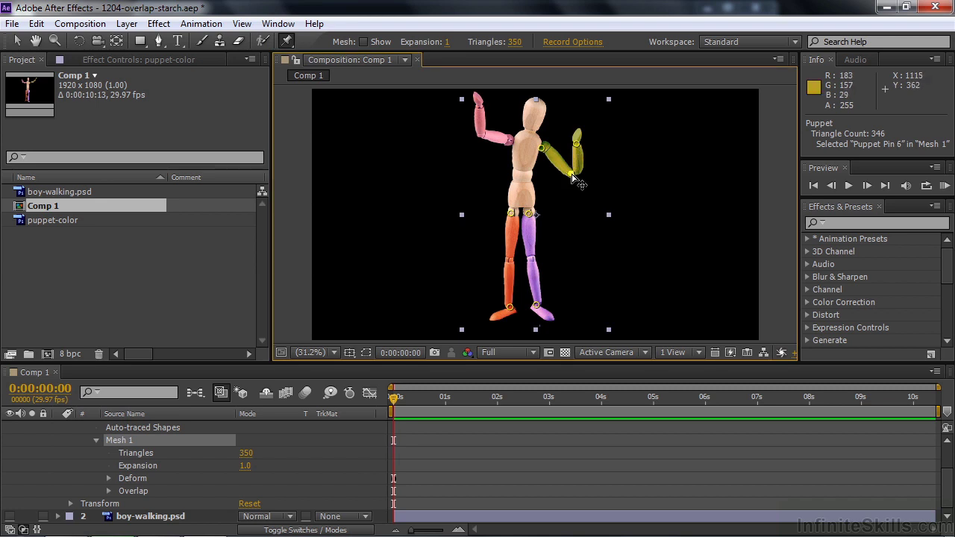
left_click(579, 147)
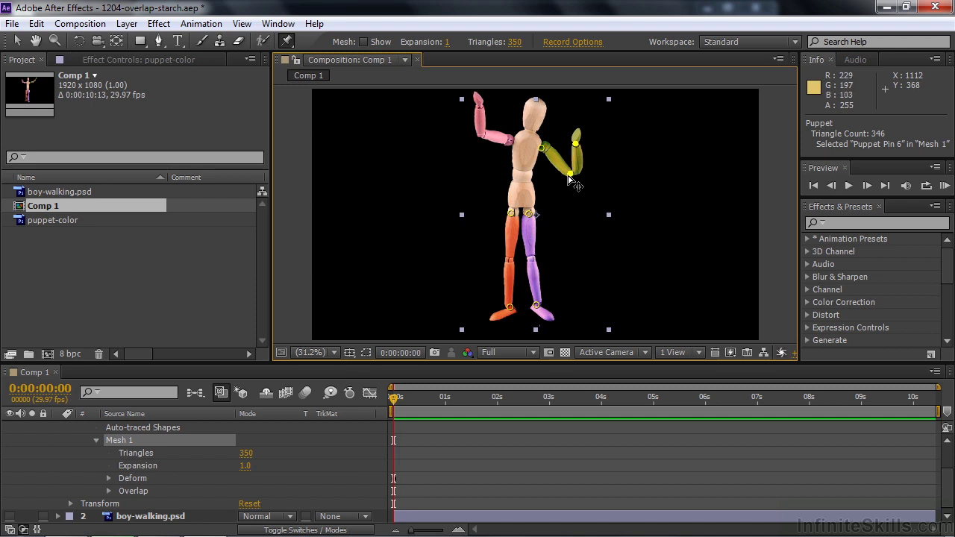
left_click_drag(569, 179, 570, 149)
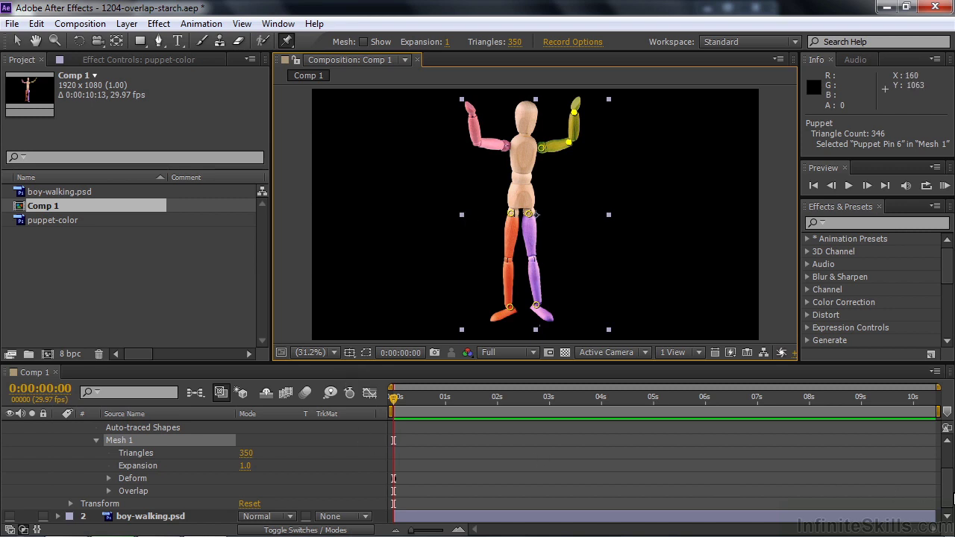
- Hide the mannequin layer, then show and select the boy-walking.psd layer
scroll(202, 448, "up", 2)
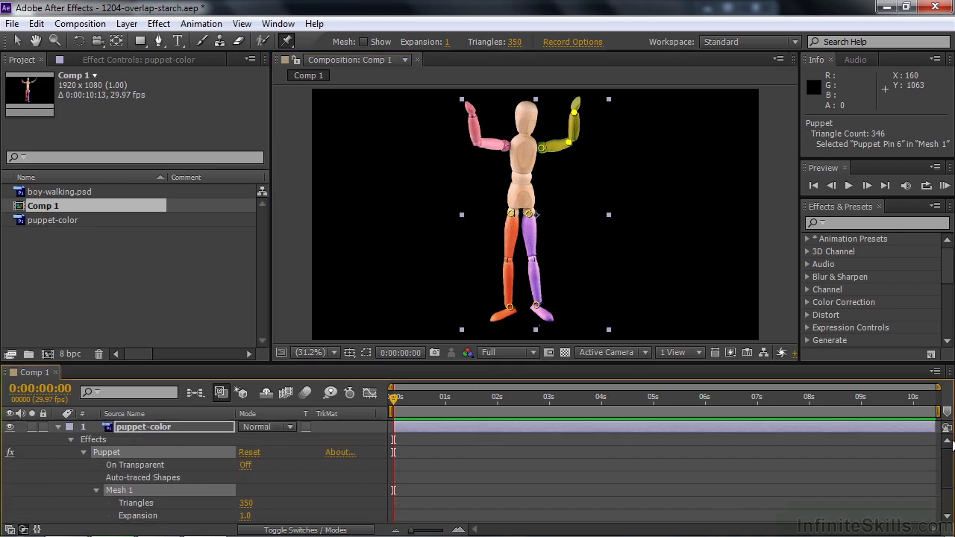
left_click(59, 427)
left_click(10, 427)
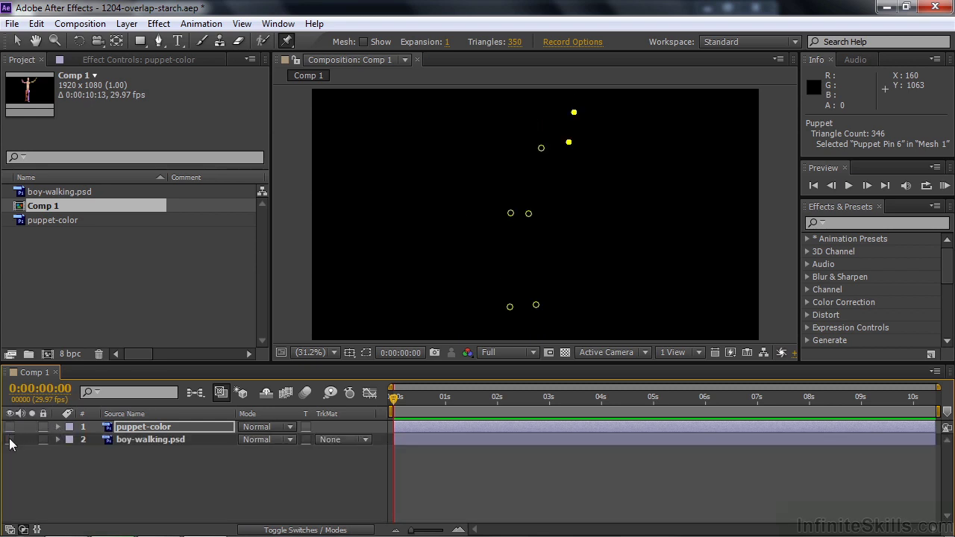
left_click(10, 439)
left_click(145, 438)
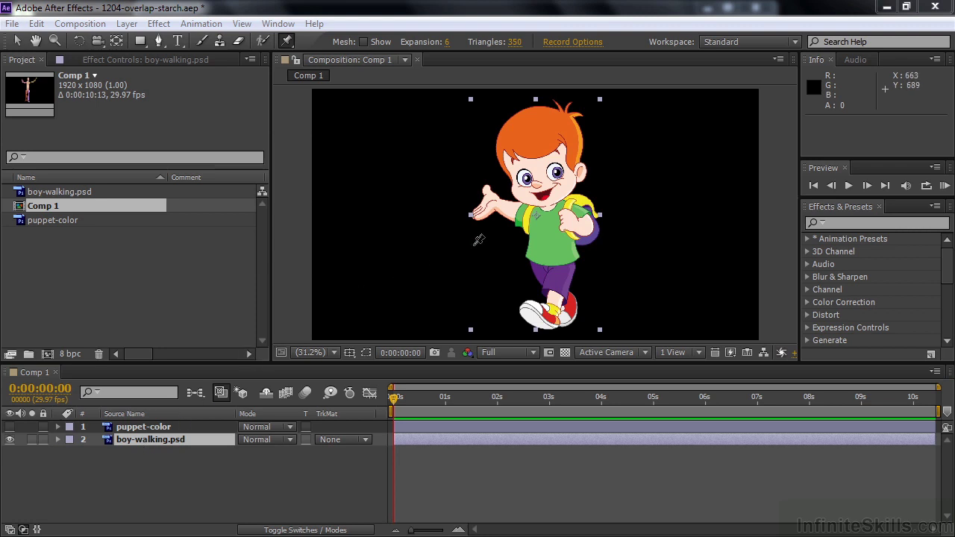
- Pin the boy's shoulder, raised hand and forehead, test-bending the hand
left_click(525, 212)
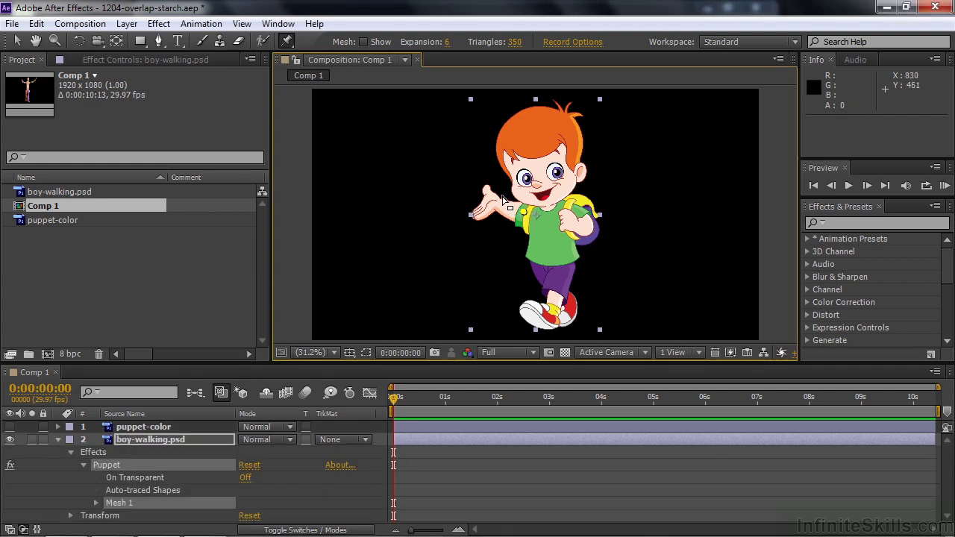
left_click(500, 199)
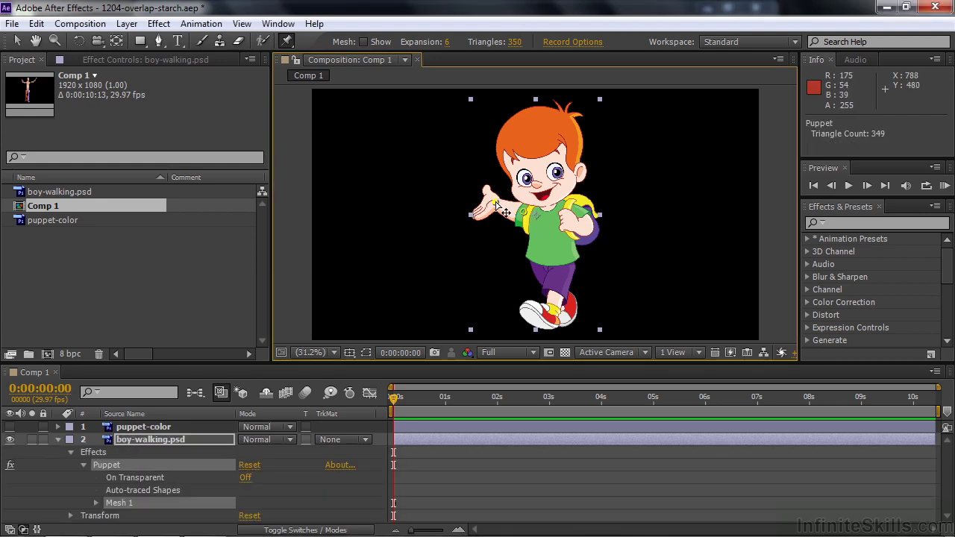
mouse_move(496, 203)
left_mouse_down()
mouse_move(478, 205)
mouse_move(447, 170)
mouse_move(494, 200)
left_mouse_up()
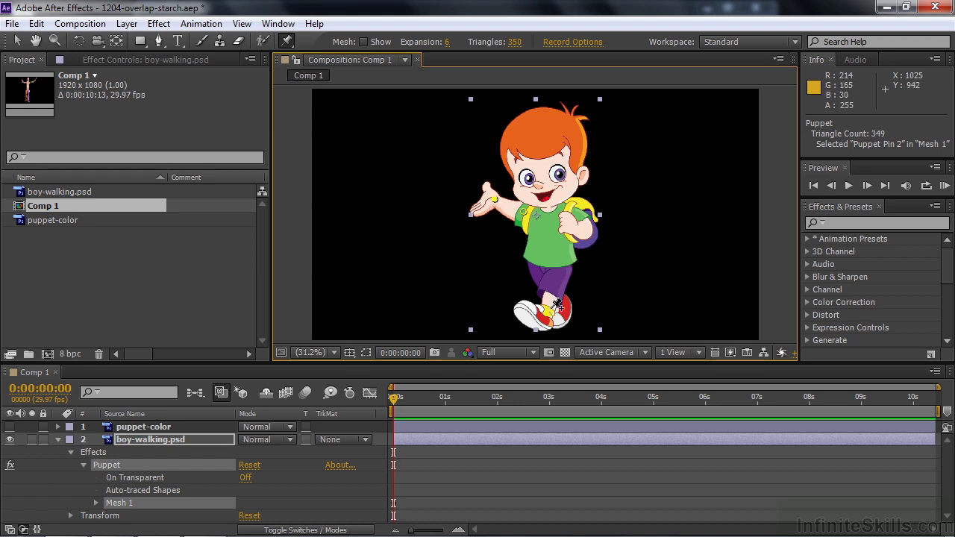
left_click(536, 333)
mouse_move(494, 199)
left_mouse_down()
mouse_move(508, 196)
mouse_move(505, 205)
mouse_move(506, 198)
left_mouse_up()
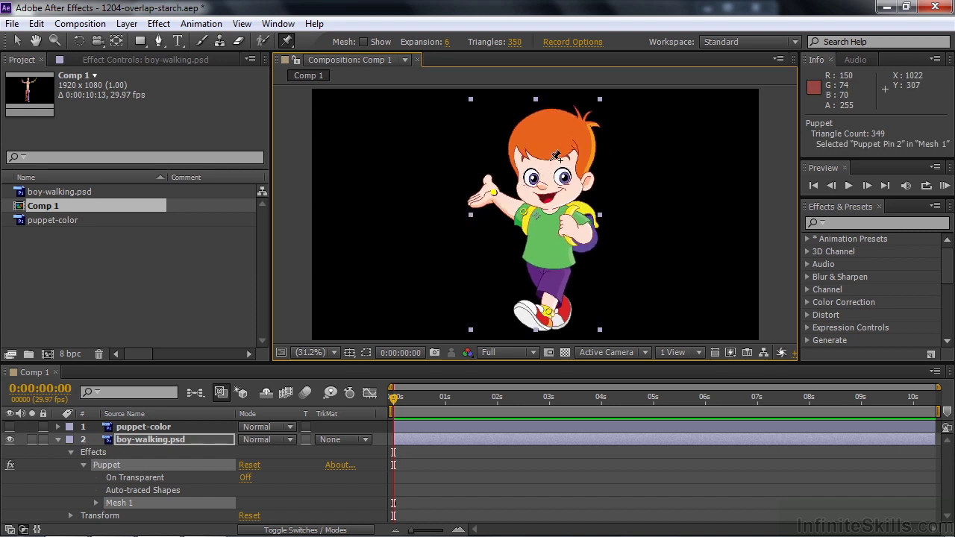
left_click(549, 161)
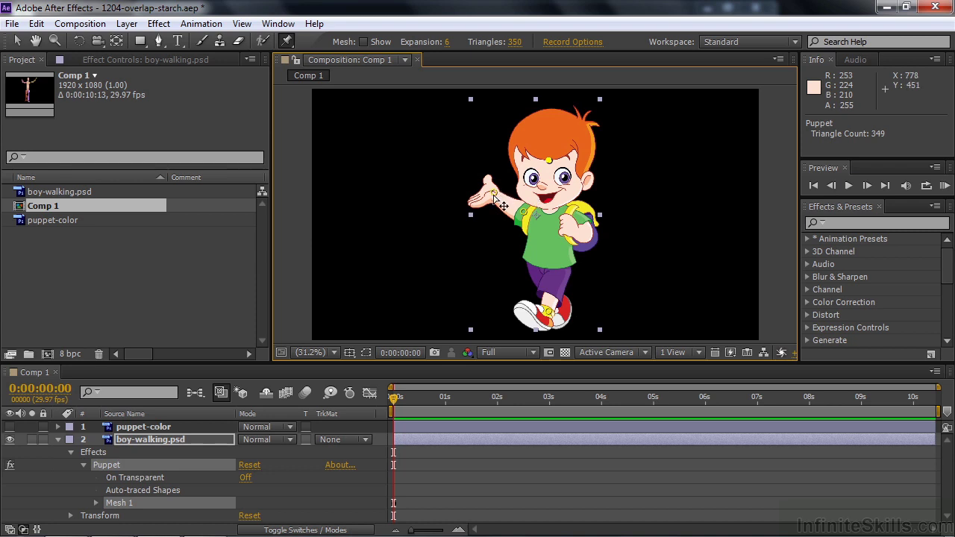
mouse_move(493, 194)
left_mouse_down()
mouse_move(511, 172)
mouse_move(493, 192)
left_mouse_up()
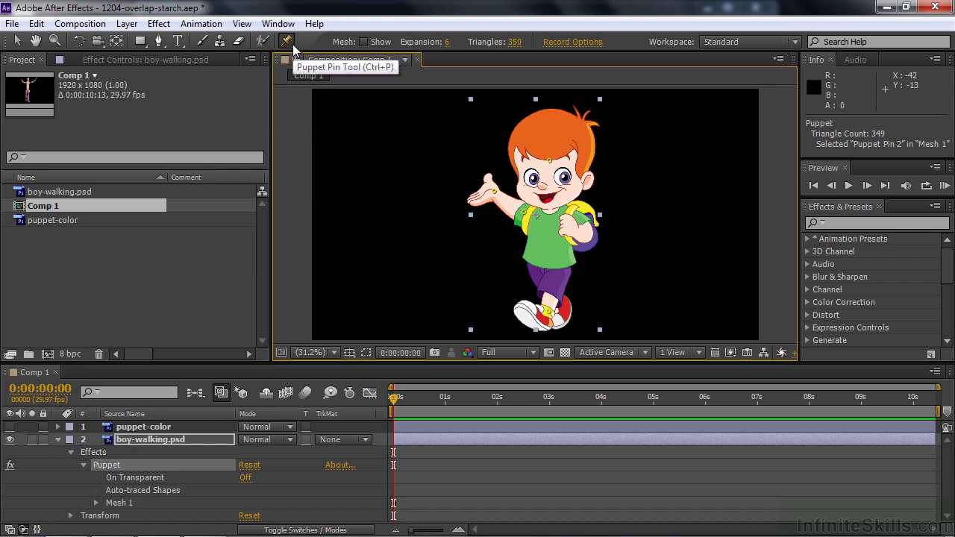
- Add starch to the boy's head with amount 12% and extent 330
left_click_drag(287, 42, 326, 72)
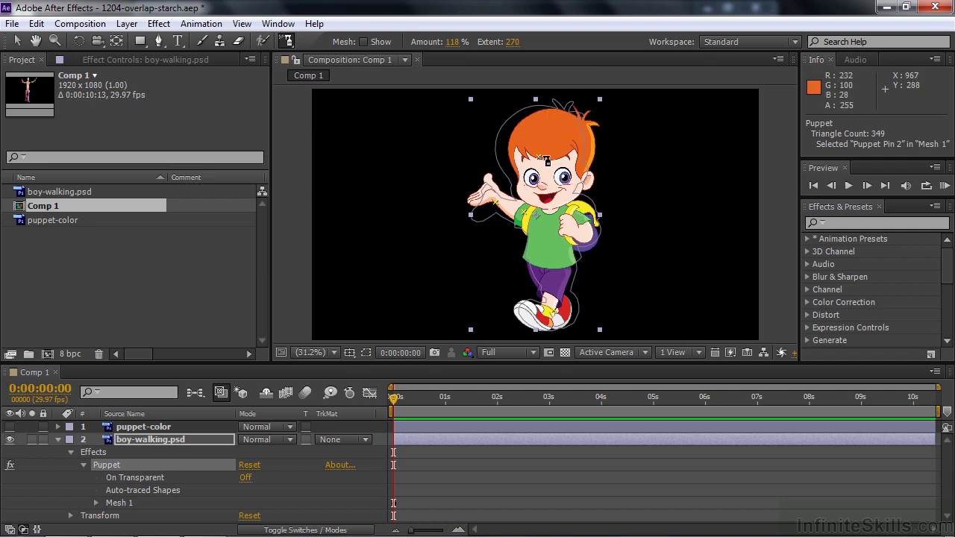
left_click(536, 155)
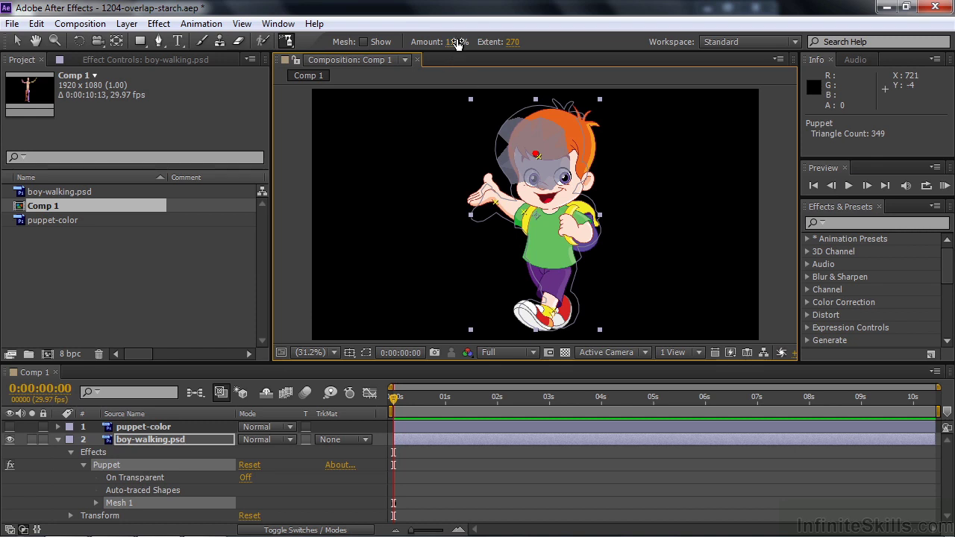
left_click_drag(457, 42, 432, 41)
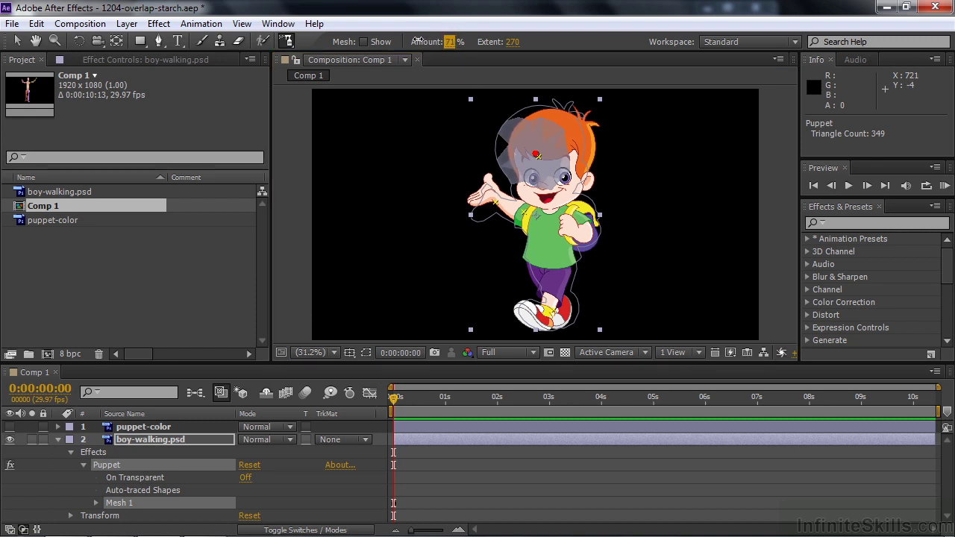
type("50")
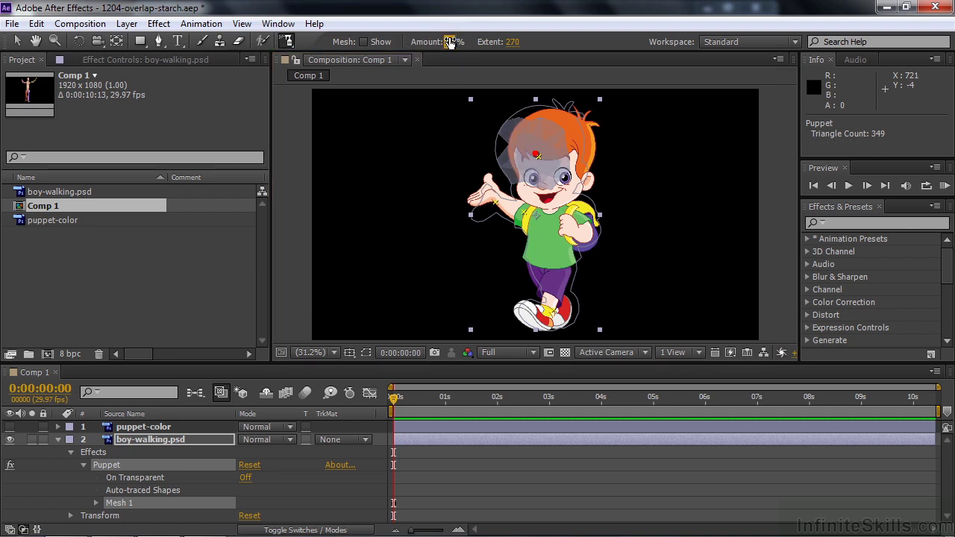
key("Return")
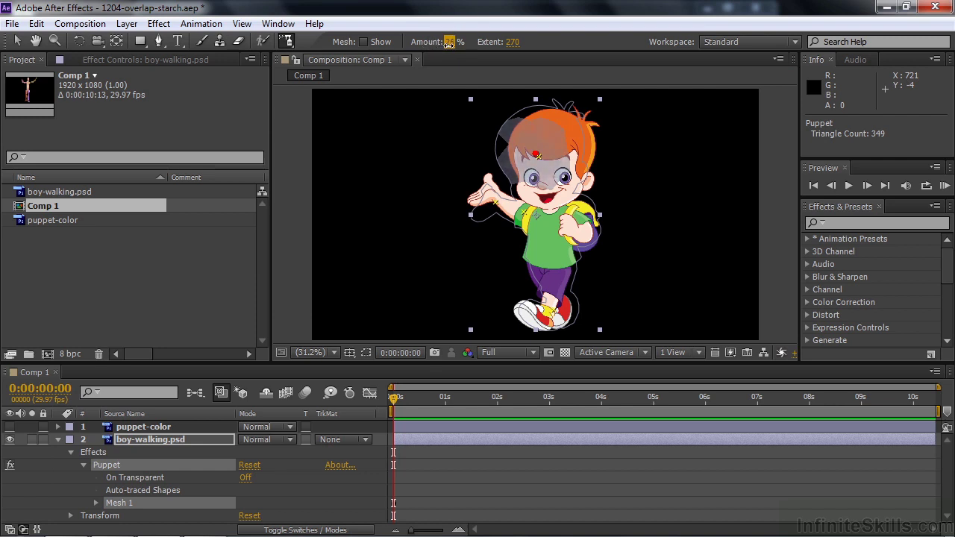
mouse_move(428, 44)
left_mouse_down()
mouse_move(494, 46)
mouse_move(440, 55)
mouse_move(481, 60)
mouse_move(450, 55)
left_mouse_up()
left_click_drag(515, 45, 572, 55)
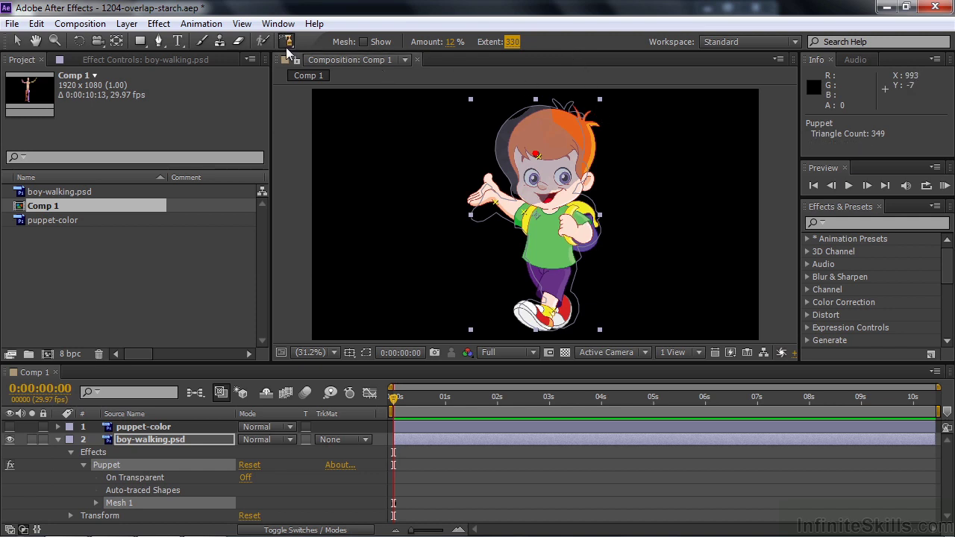
- With the Puppet Pin Tool, drag the boy's hand pin up and around into a raised, slightly rotated pose
left_click_drag(288, 46, 321, 40)
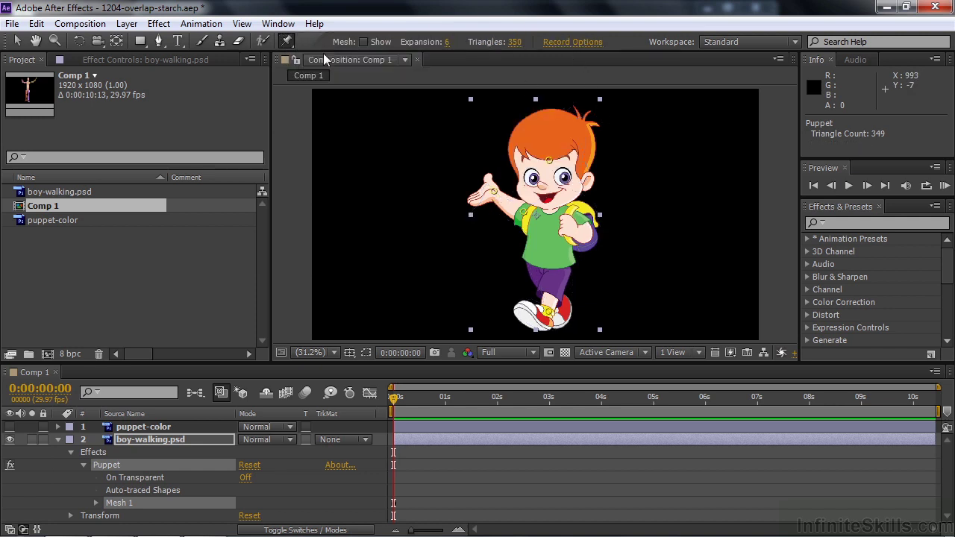
left_click(494, 190)
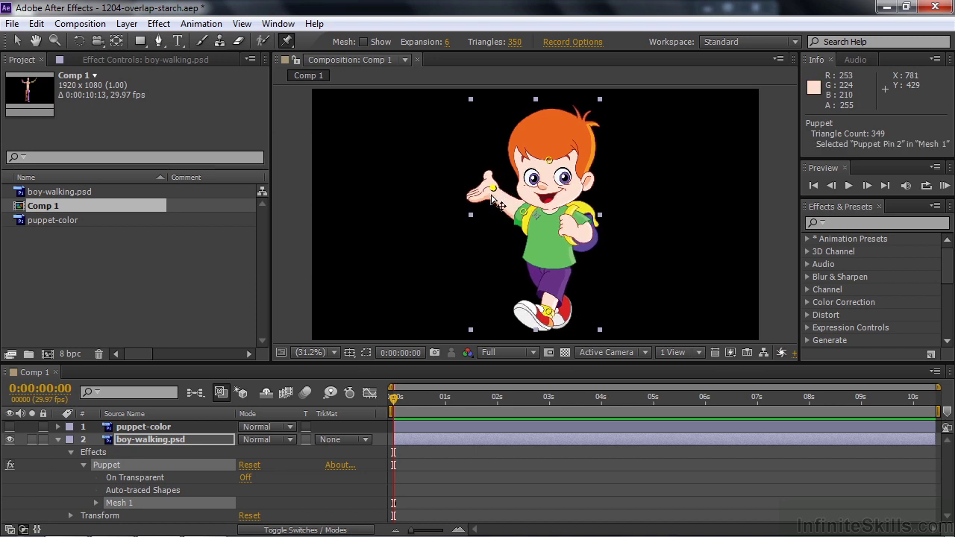
left_click_drag(492, 197, 500, 179)
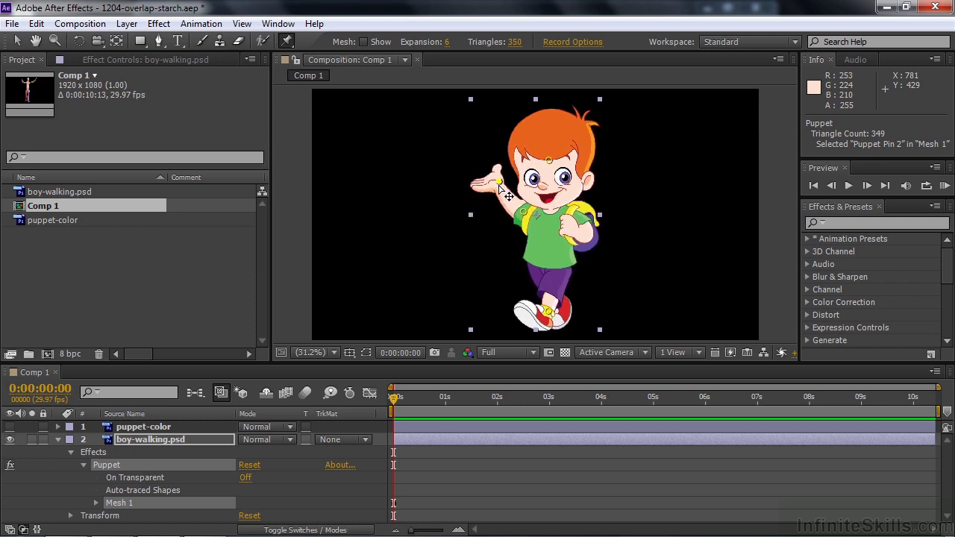
left_click_drag(500, 186, 495, 188)
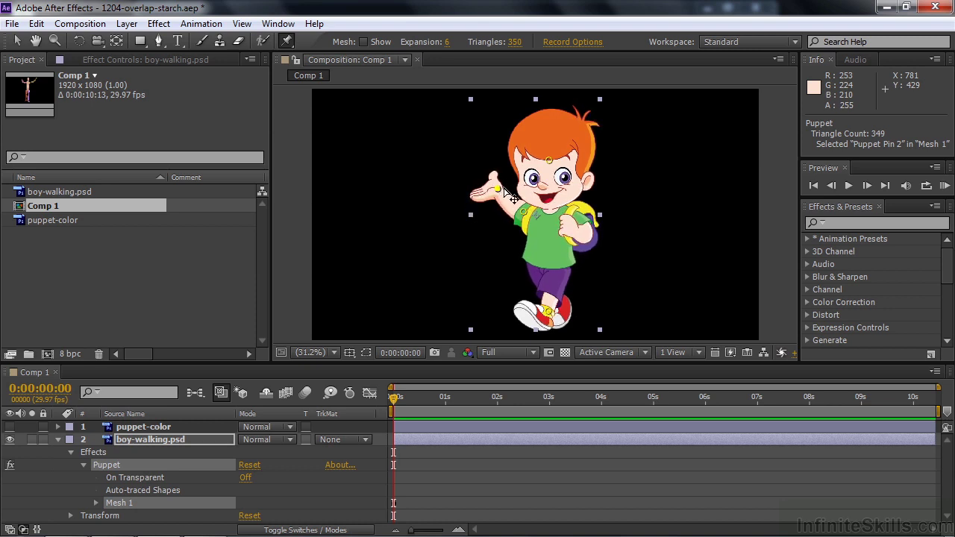
left_click_drag(506, 191, 495, 191)
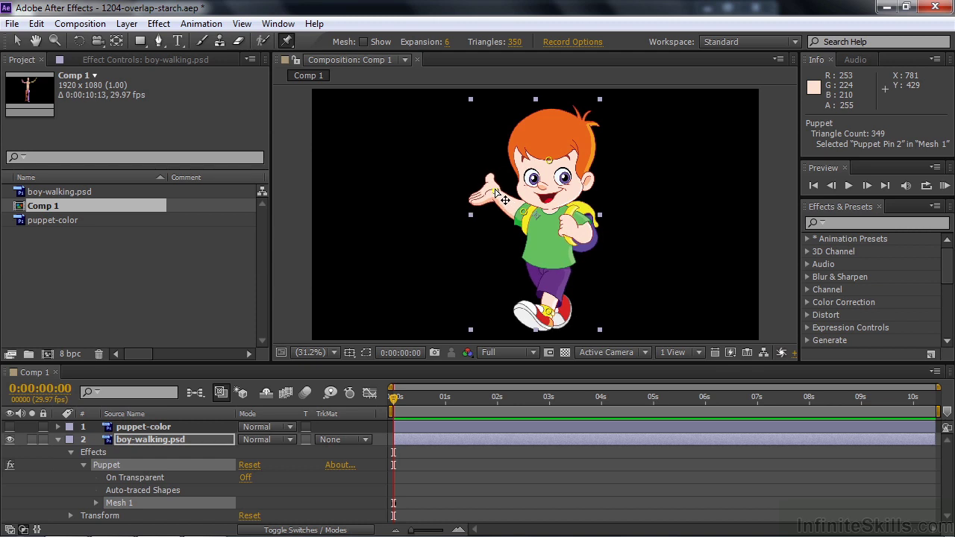
- Raise the boy's head starch Amount to 74%, then drag the hand pin to test head rigidity
left_click(286, 41)
left_click(321, 72)
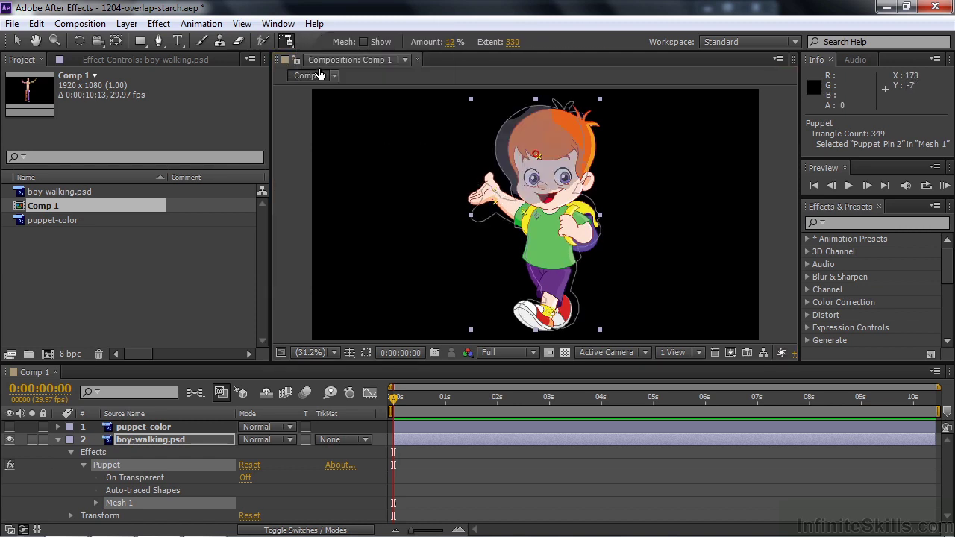
left_click(536, 155)
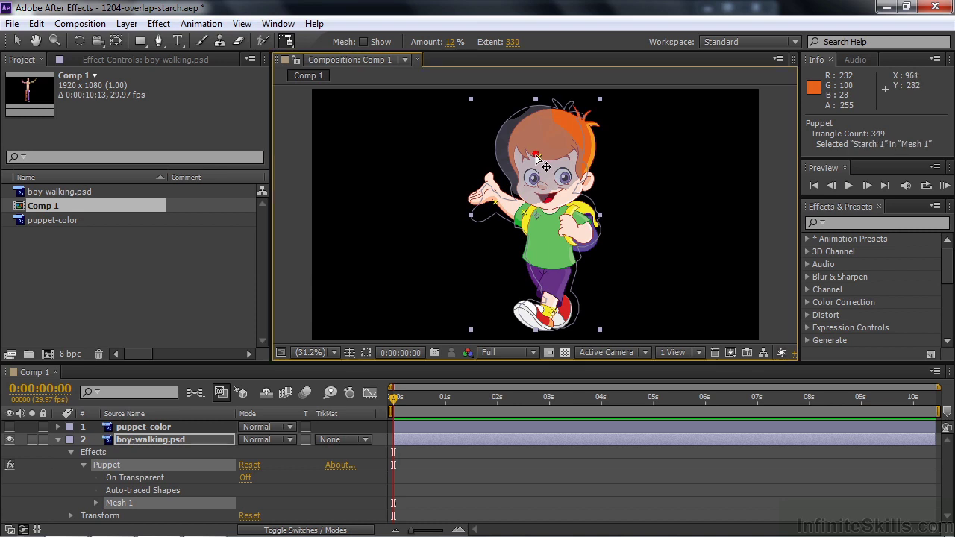
left_click_drag(451, 43, 512, 55)
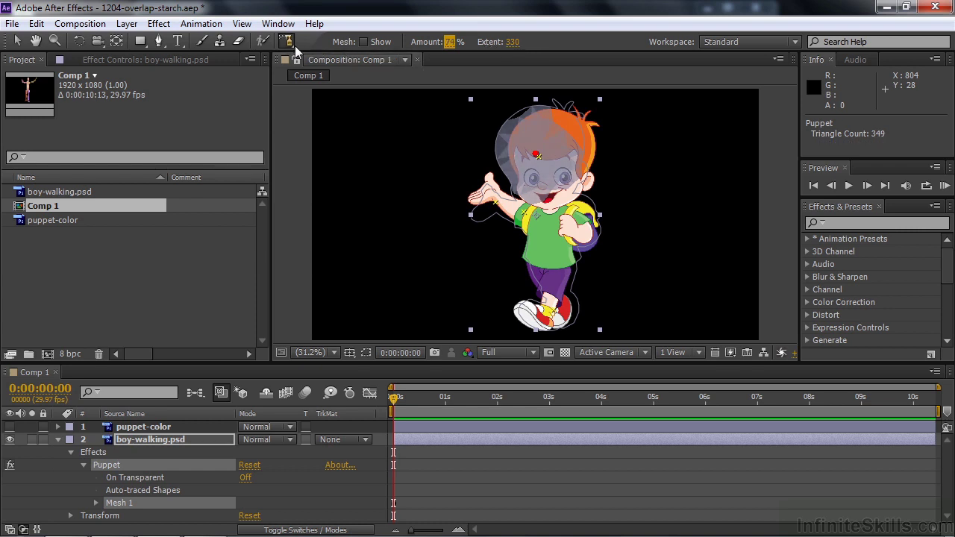
left_click_drag(293, 45, 326, 39)
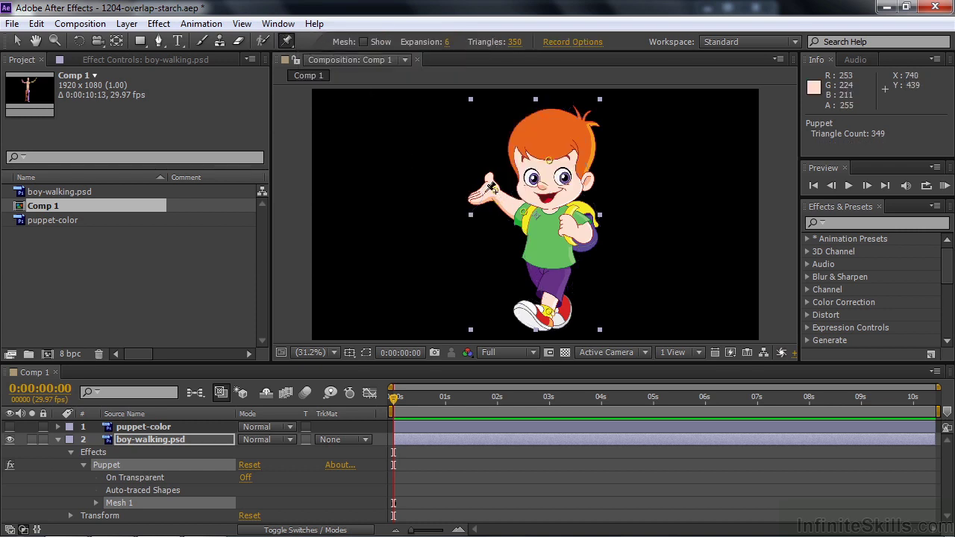
mouse_move(492, 187)
left_mouse_down()
mouse_move(499, 183)
mouse_move(497, 202)
mouse_move(495, 174)
mouse_move(491, 212)
mouse_move(495, 191)
left_mouse_up()
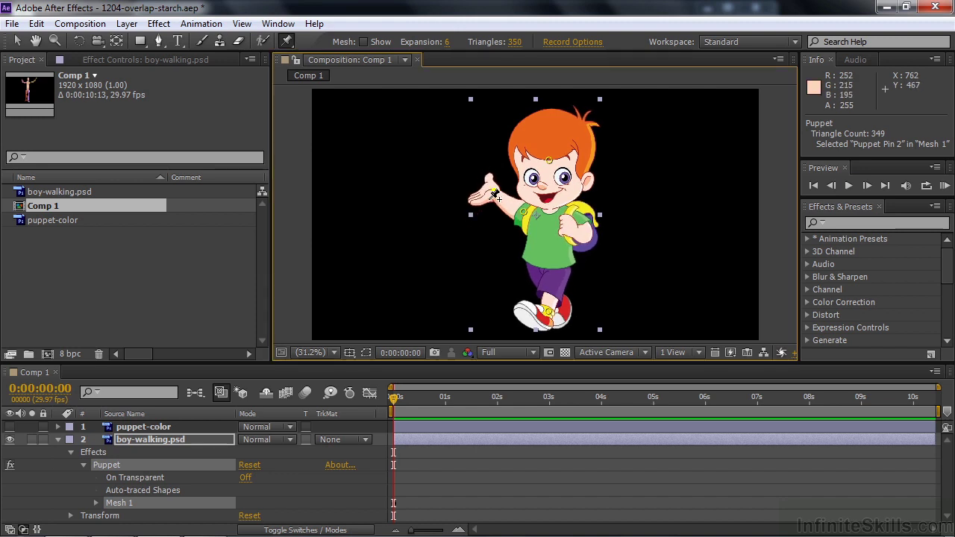
- Expand Mesh 1 to show Triangles 350 and Expansion 6.0, check Starch 1 under Stiffness, then collapse Stiffness
left_click(95, 504)
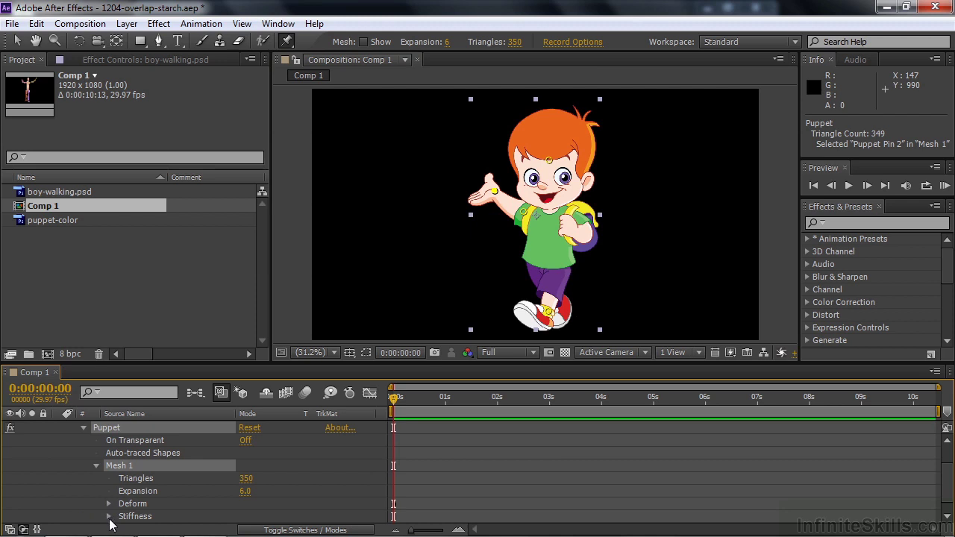
left_click(108, 518)
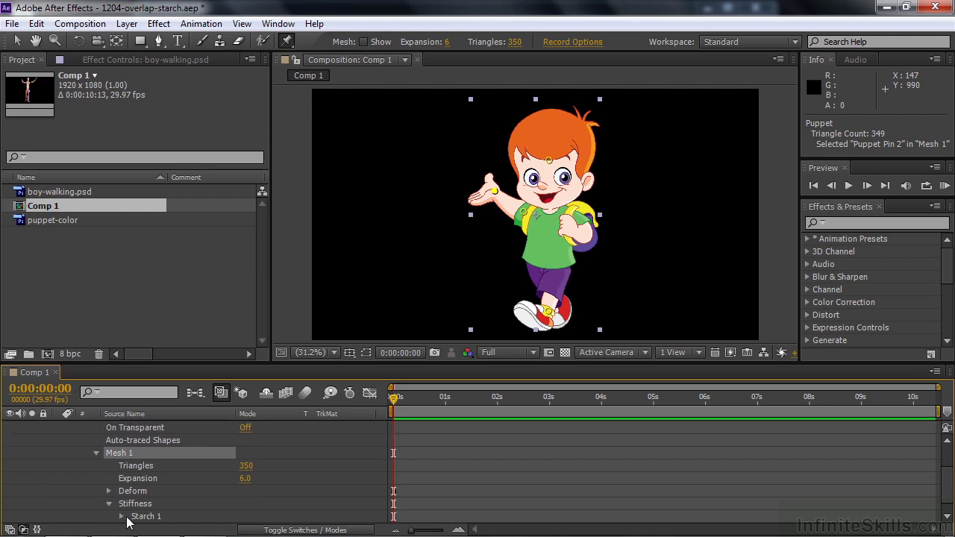
left_click(109, 504)
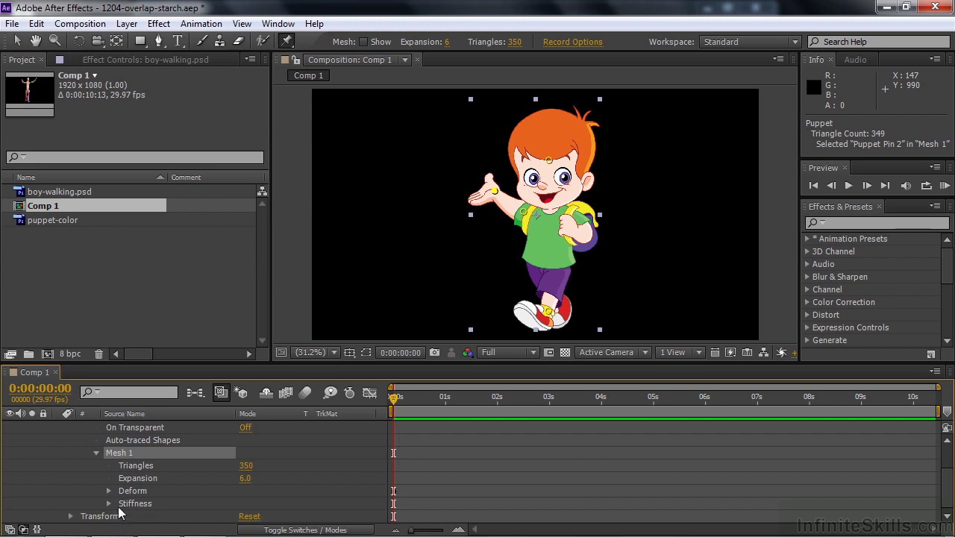